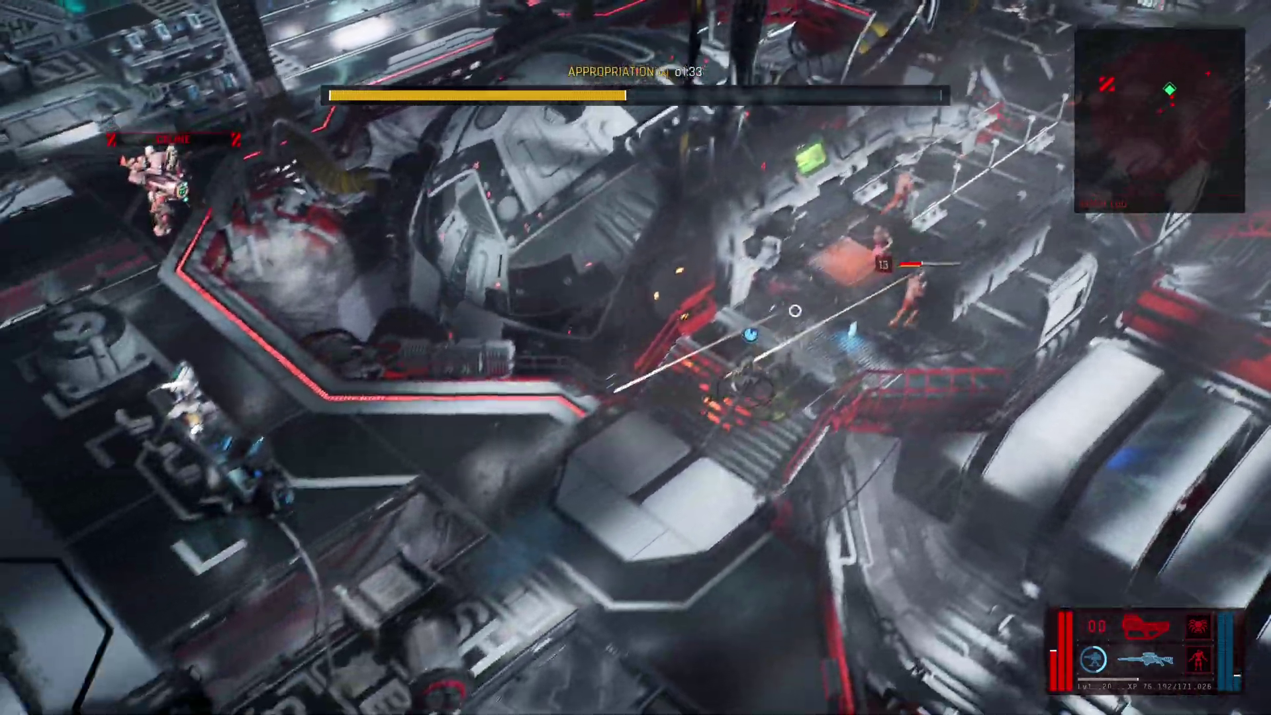
# - Shoot the attacking enemies in The Ascent, reloading once, while the appropriation timer runs
pyautogui.click(718, 370)
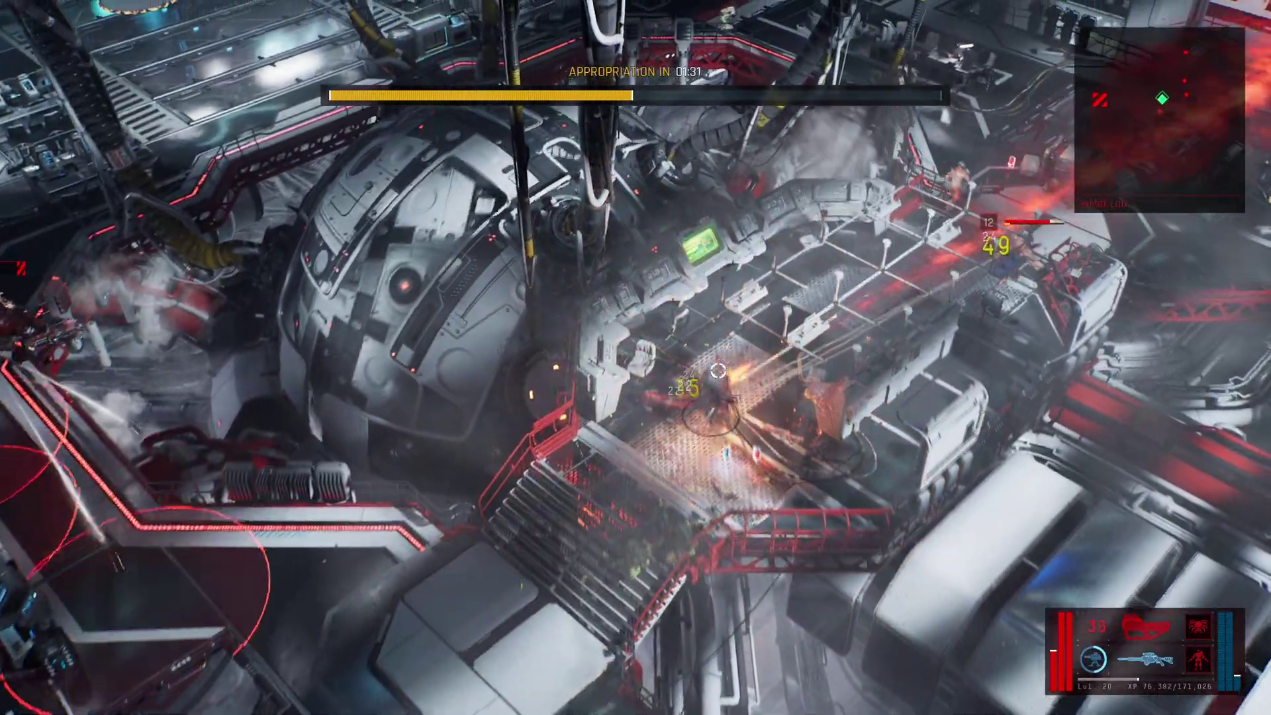
pyautogui.click(718, 371)
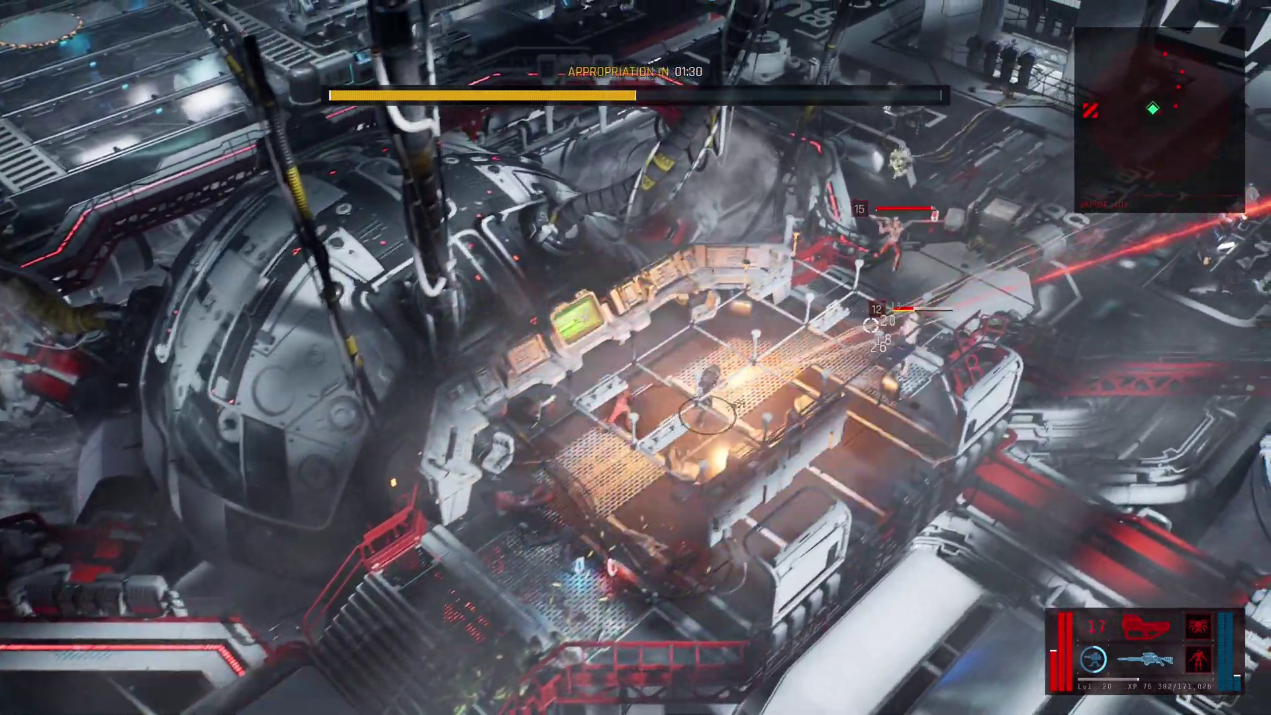
pyautogui.press('r')
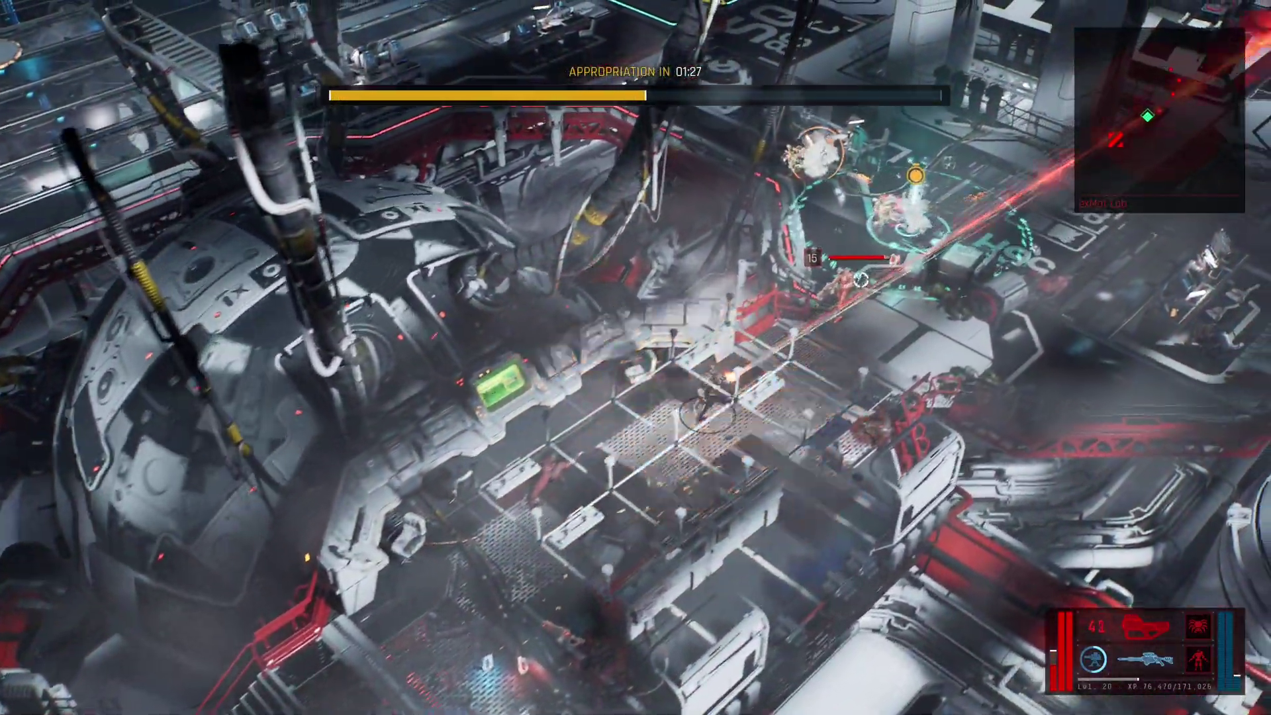
pyautogui.click(860, 279)
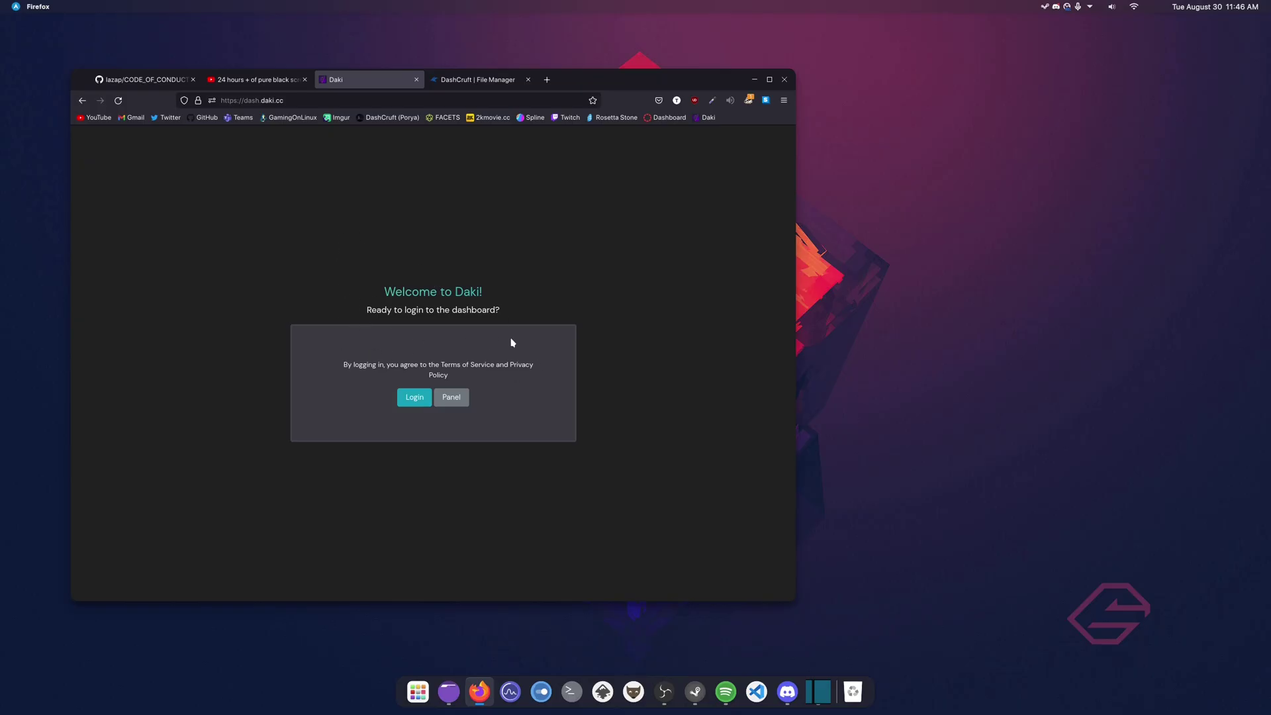
pyautogui.click(276, 100)
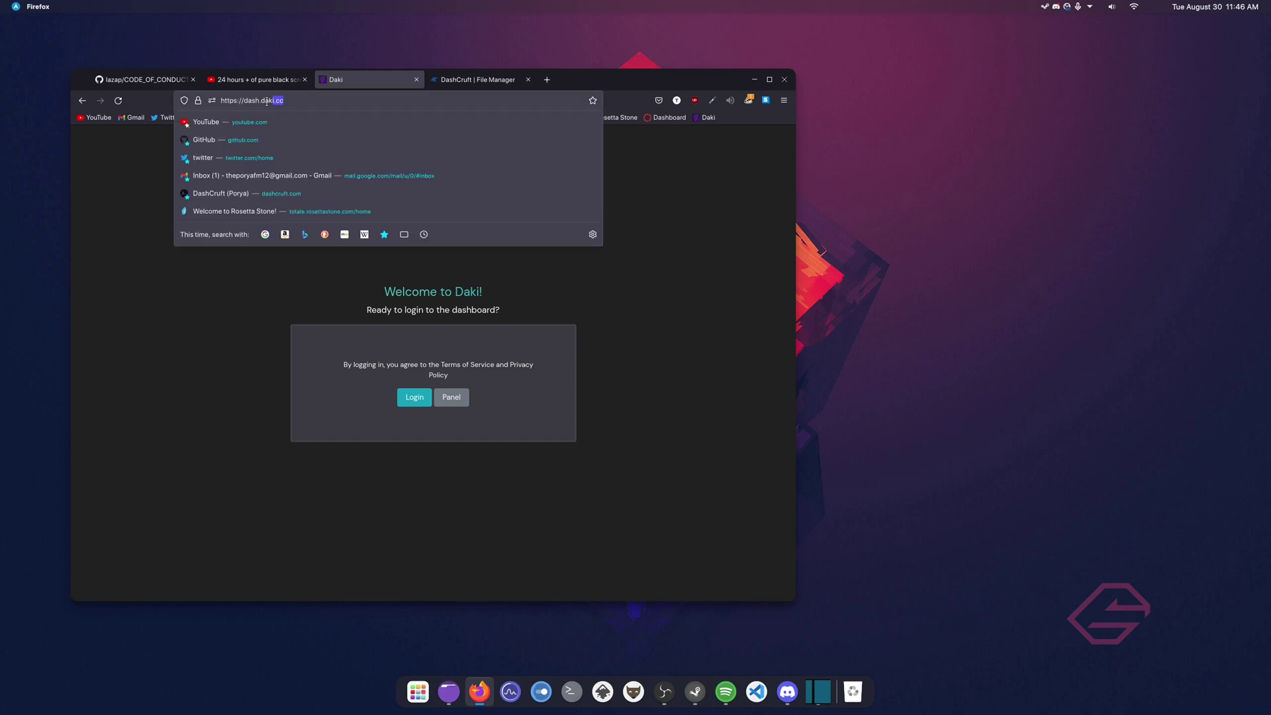
pyautogui.press('End')
pyautogui.hotkey('ctrl', 'a')
pyautogui.click(274, 100)
pyautogui.moveTo(342, 100); pyautogui.dragTo(220, 100)
pyautogui.click(133, 276)
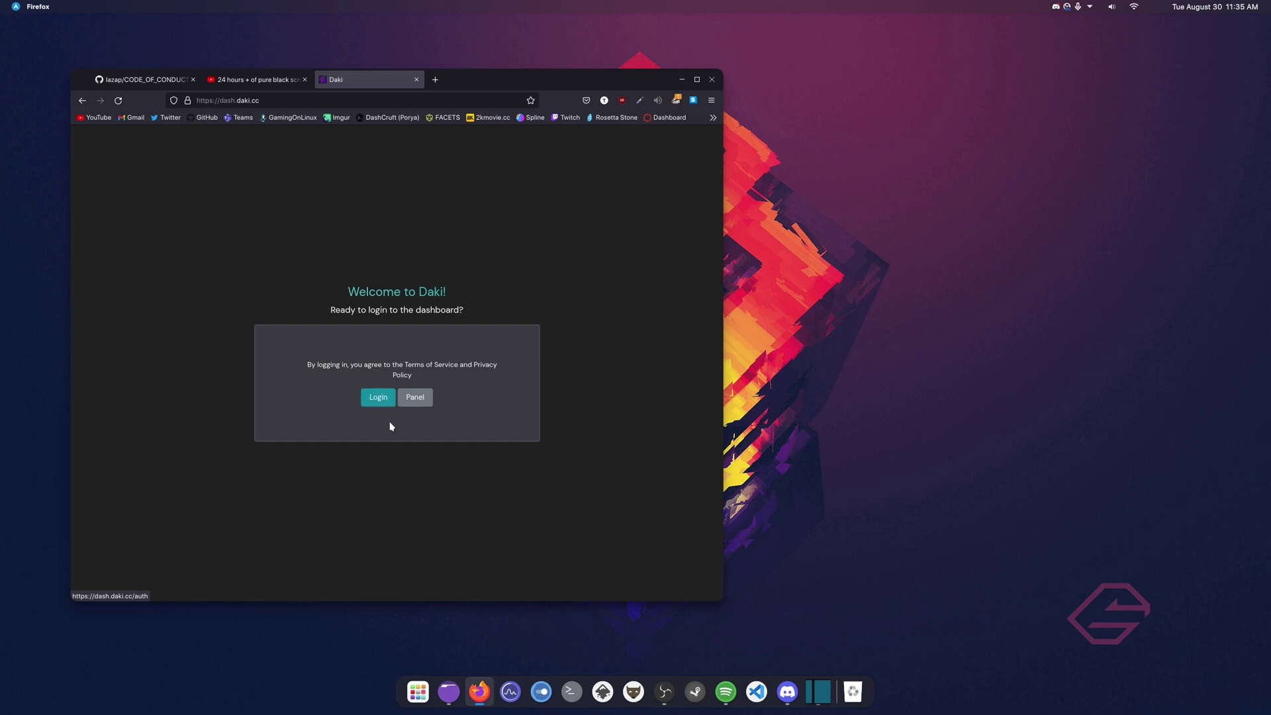
# - Sign in to Daki with the Discord provider and authorize Daki's access on Discord
pyautogui.click(377, 400)
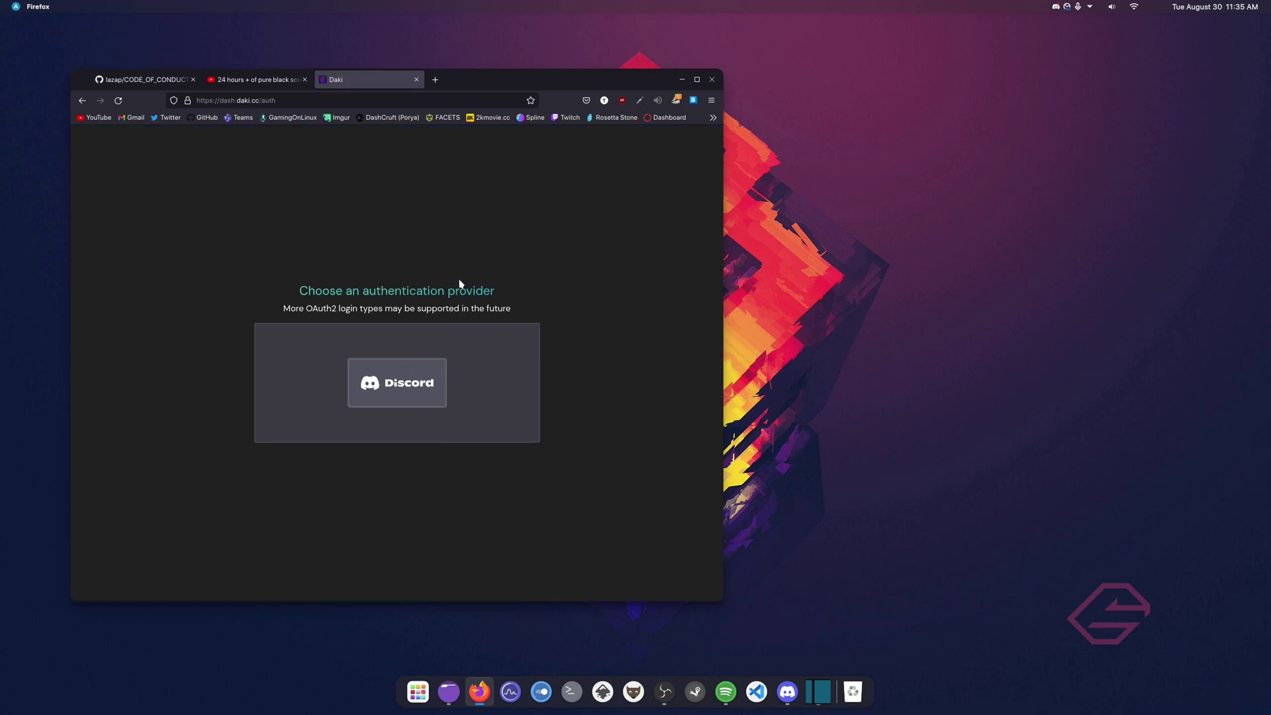
pyautogui.click(418, 381)
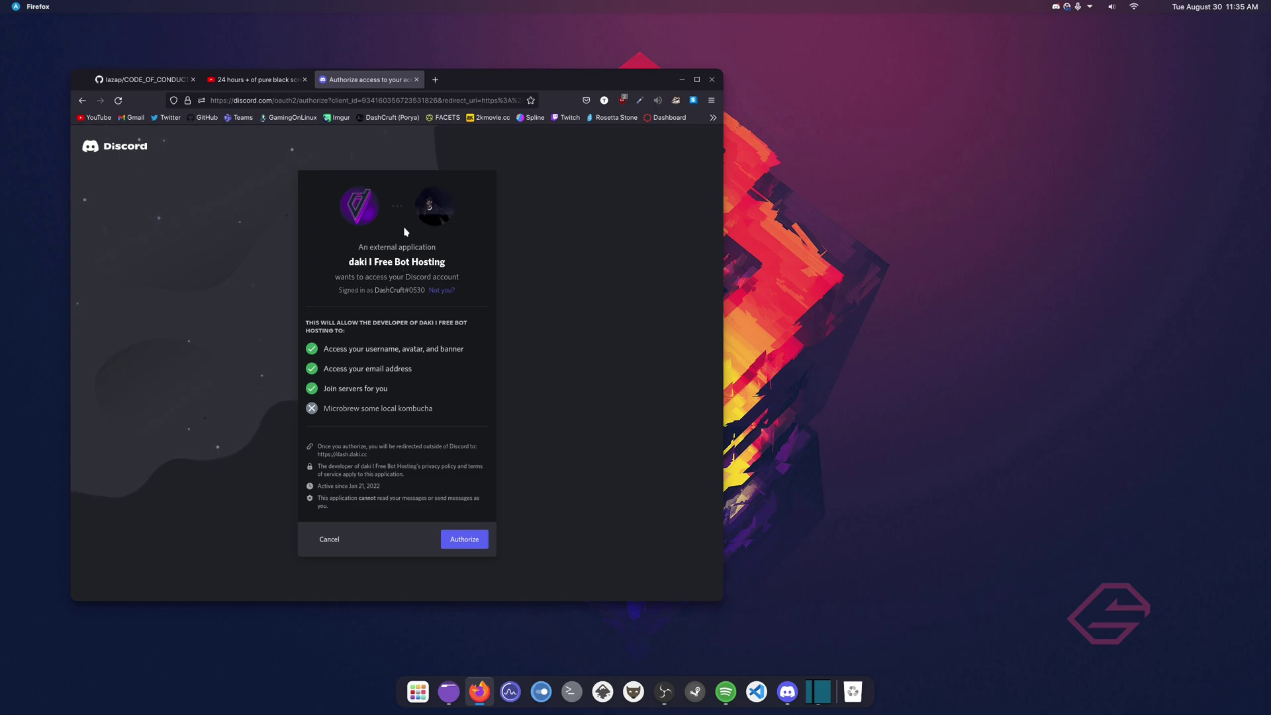
pyautogui.click(461, 540)
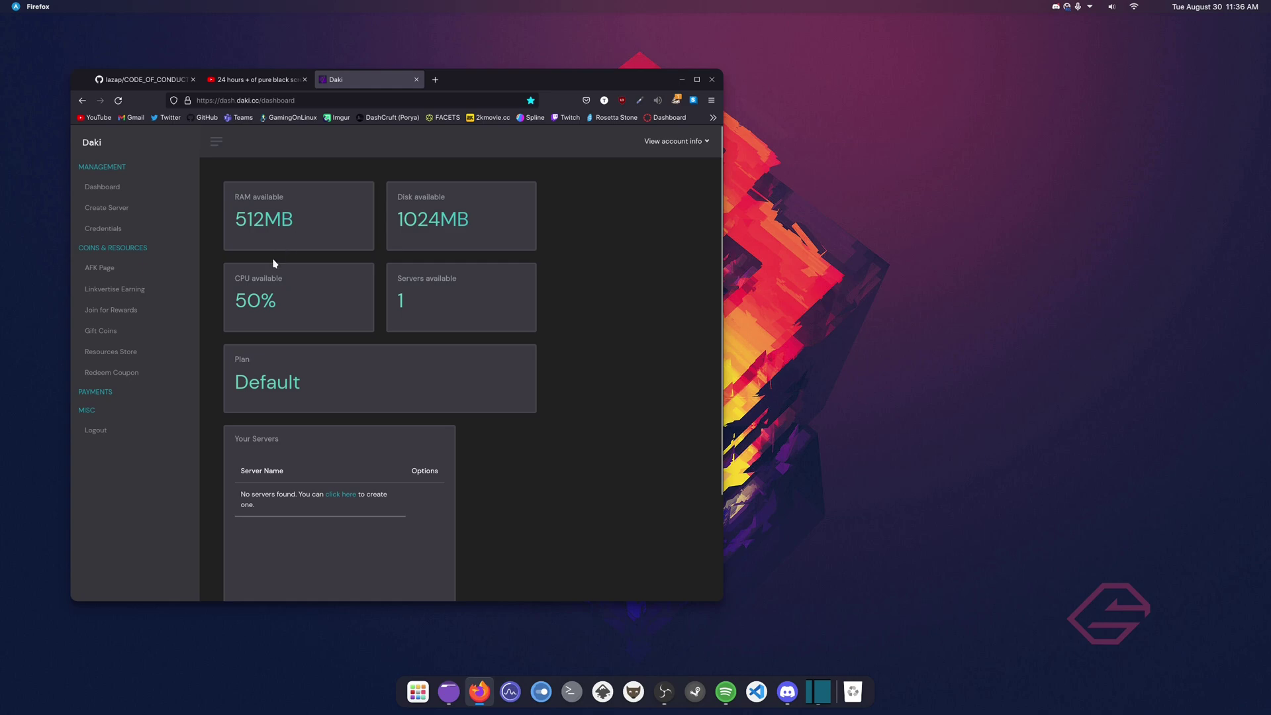
pyautogui.moveTo(235, 310); pyautogui.dragTo(290, 302)
pyautogui.moveTo(224, 229); pyautogui.dragTo(495, 218)
pyautogui.click(376, 231)
pyautogui.click(495, 218)
pyautogui.moveTo(375, 237); pyautogui.dragTo(233, 220)
pyautogui.click(239, 207)
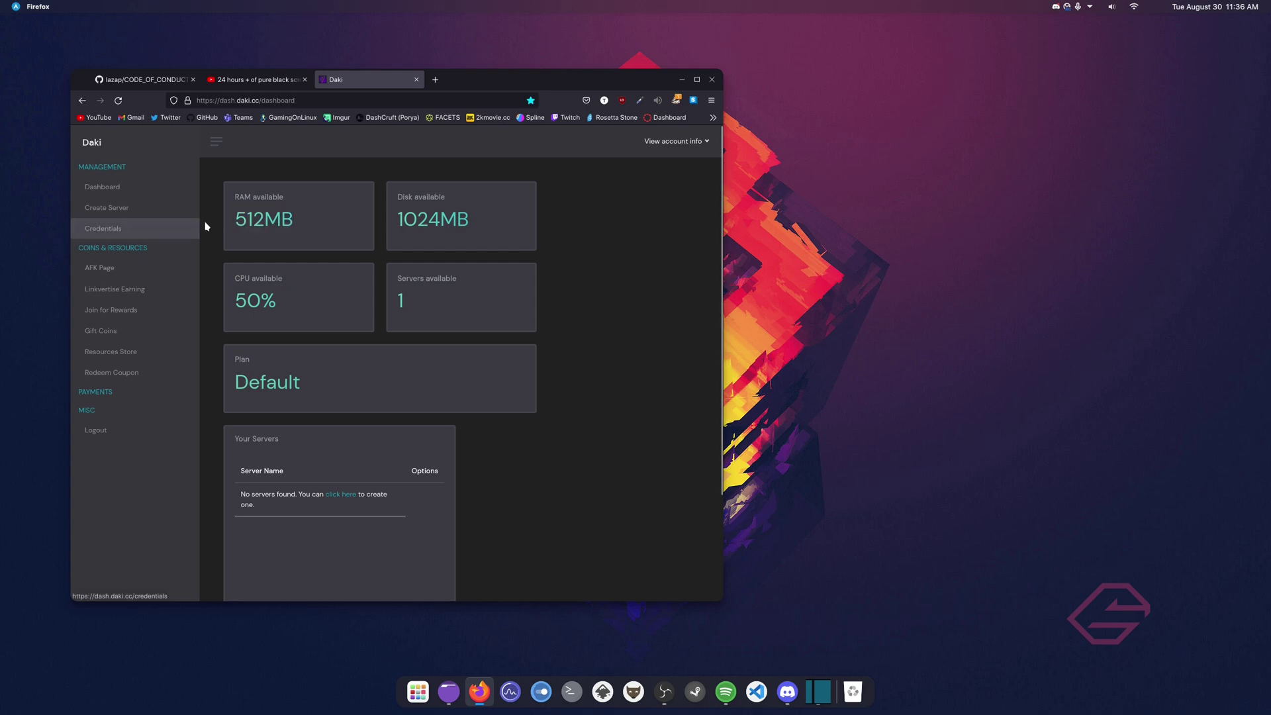
pyautogui.moveTo(233, 221); pyautogui.dragTo(298, 219)
pyautogui.click(283, 209)
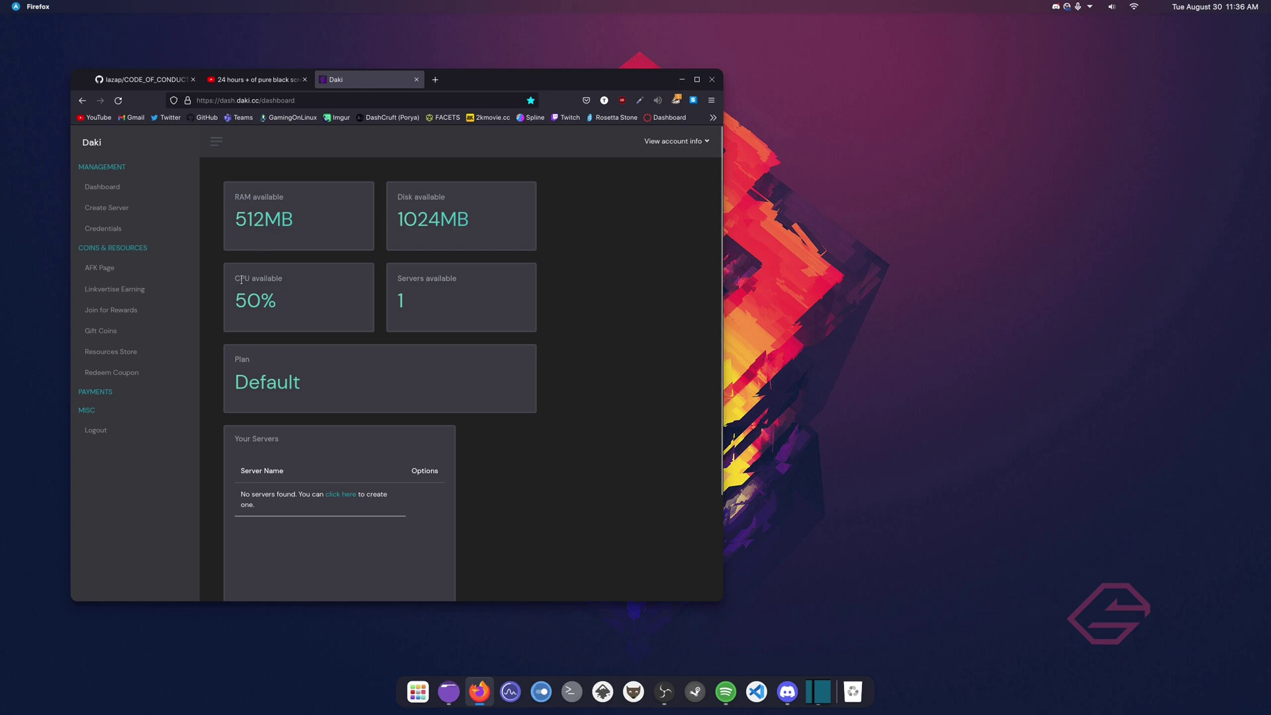
pyautogui.moveTo(233, 295); pyautogui.dragTo(431, 312)
pyautogui.click(225, 303)
pyautogui.click(342, 306)
pyautogui.click(368, 331)
pyautogui.moveTo(301, 384); pyautogui.dragTo(244, 370)
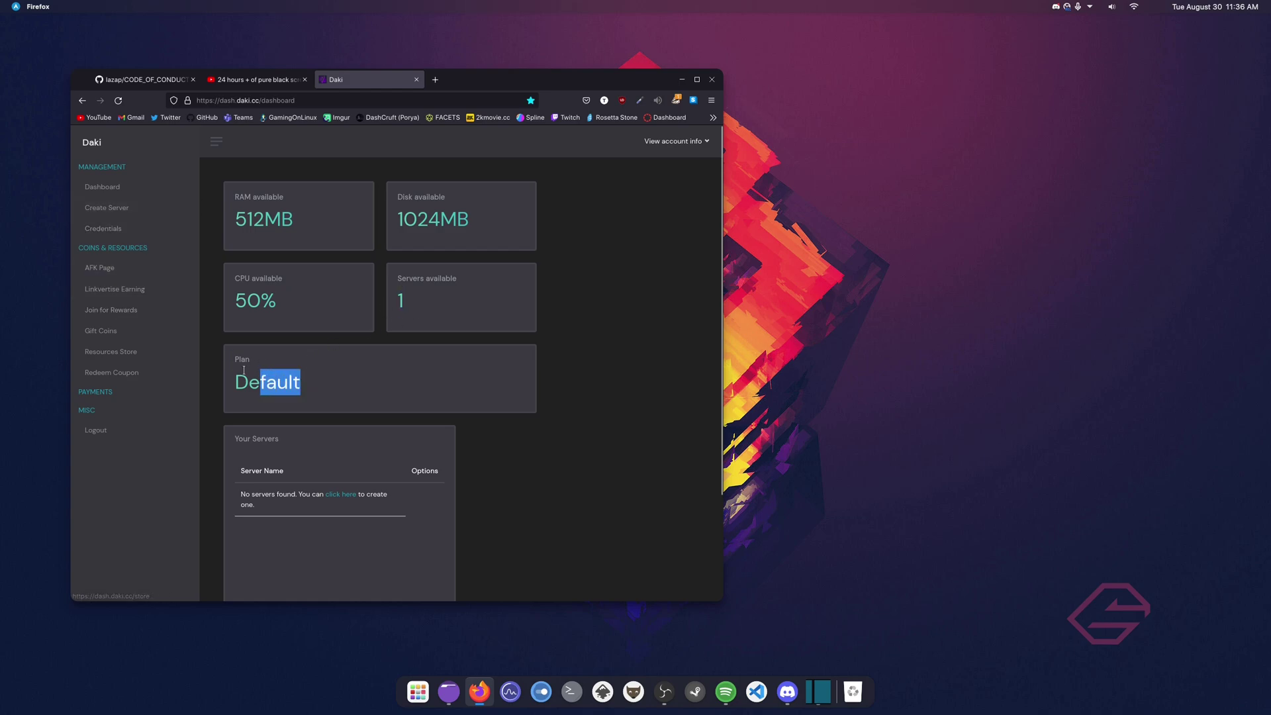
pyautogui.click(245, 368)
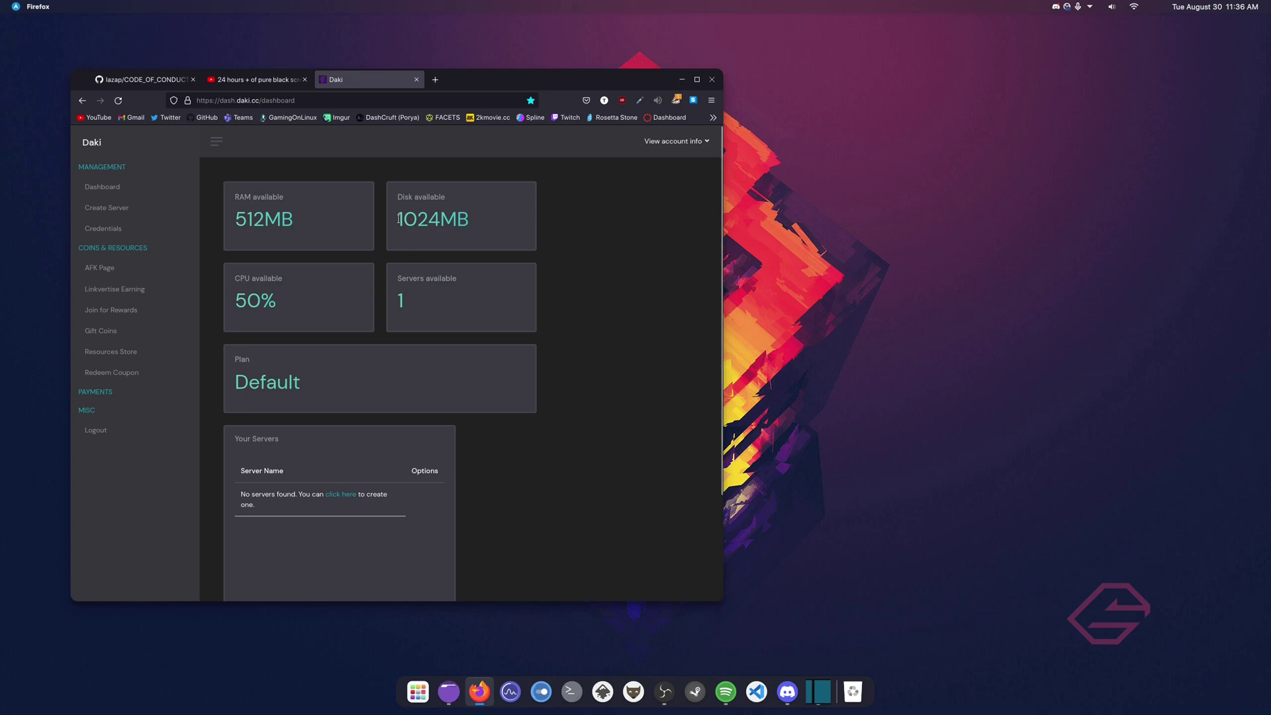
pyautogui.moveTo(398, 219); pyautogui.dragTo(523, 217)
pyautogui.click(480, 236)
pyautogui.moveTo(397, 219); pyautogui.dragTo(278, 302)
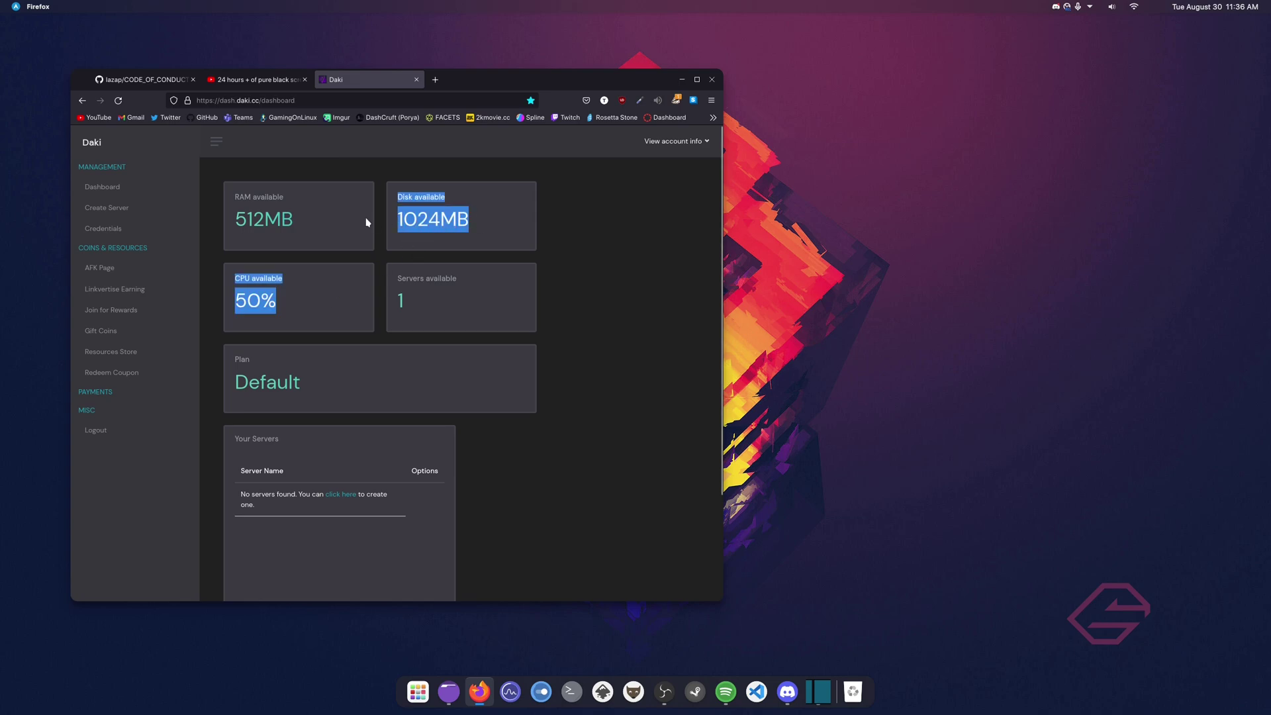
pyautogui.click(395, 222)
pyautogui.moveTo(396, 223); pyautogui.dragTo(475, 225)
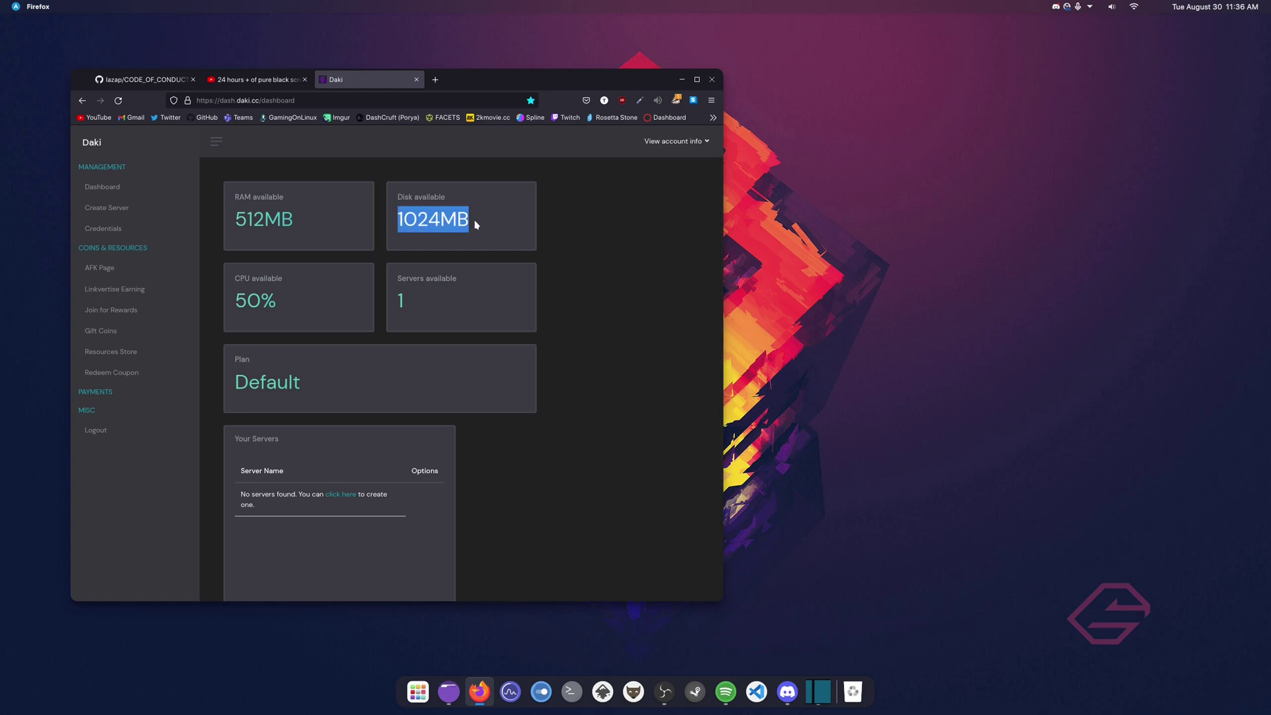
pyautogui.moveTo(316, 228); pyautogui.dragTo(387, 230)
pyautogui.click(387, 231)
pyautogui.moveTo(235, 306); pyautogui.dragTo(498, 317)
pyautogui.click(289, 303)
pyautogui.click(471, 308)
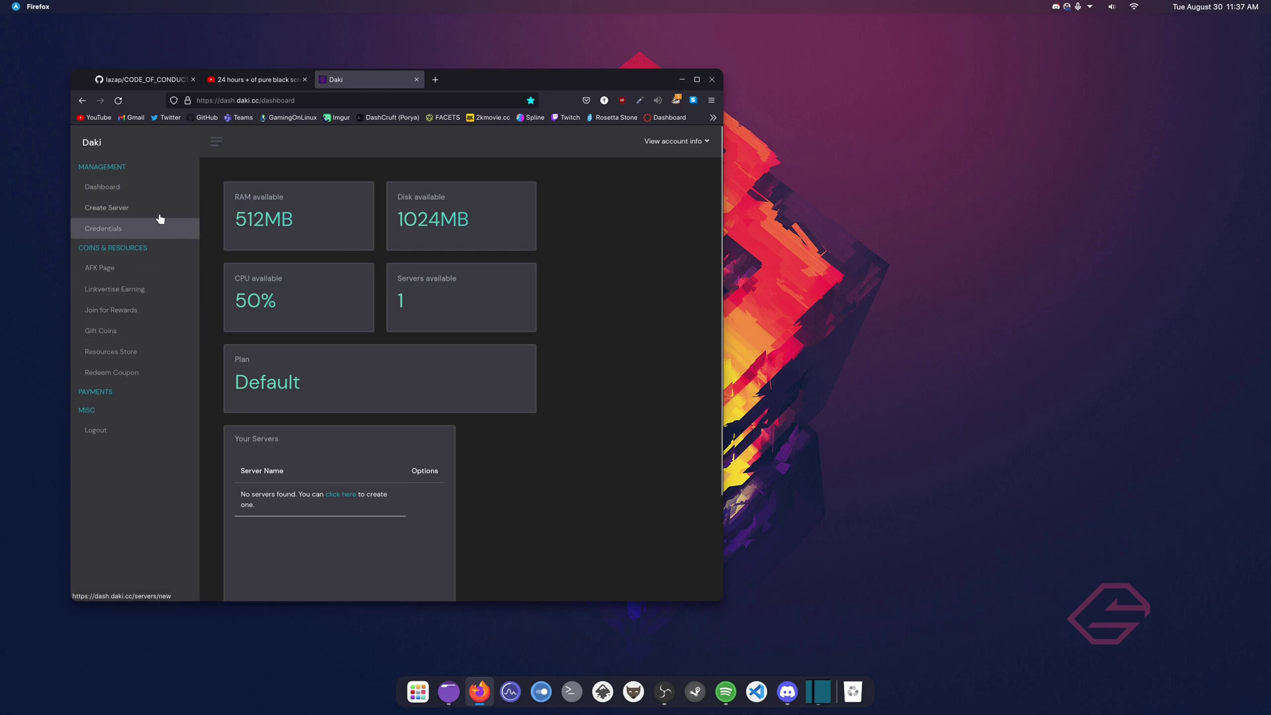
# - Start a new server named DashCraft and move to its Resources step
pyautogui.click(139, 212)
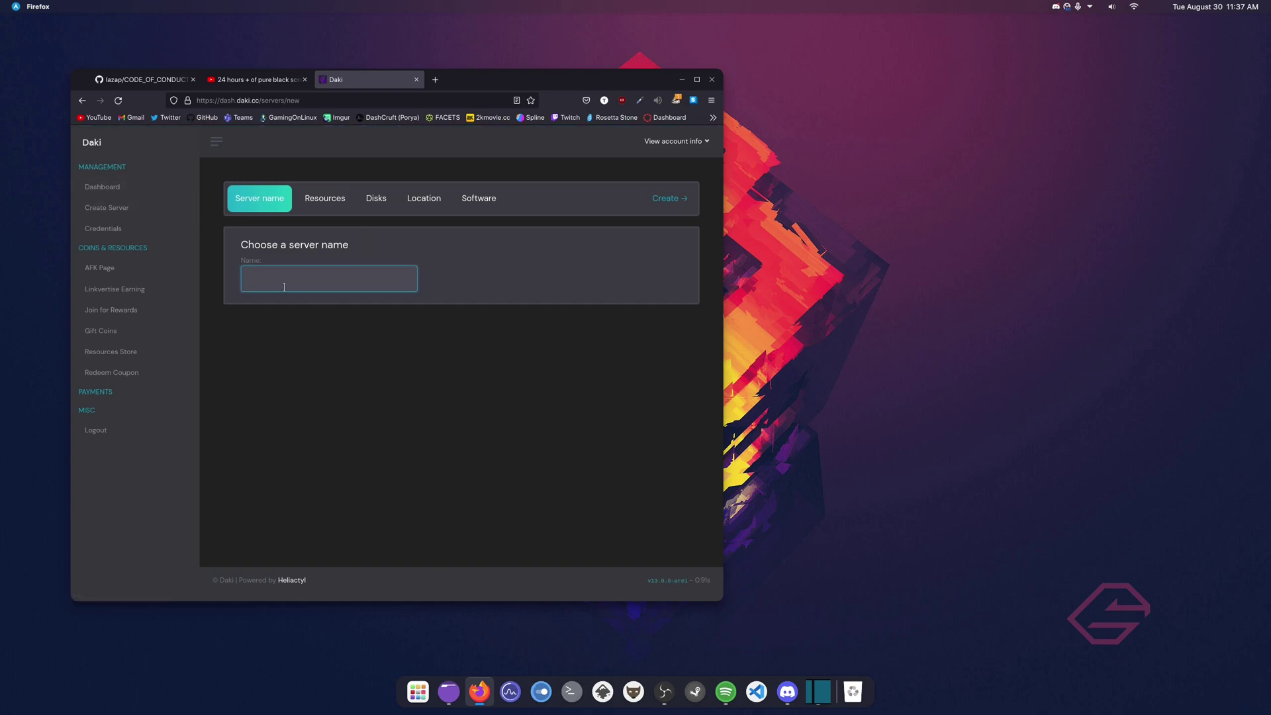
pyautogui.write('DashCraft')
pyautogui.click(332, 197)
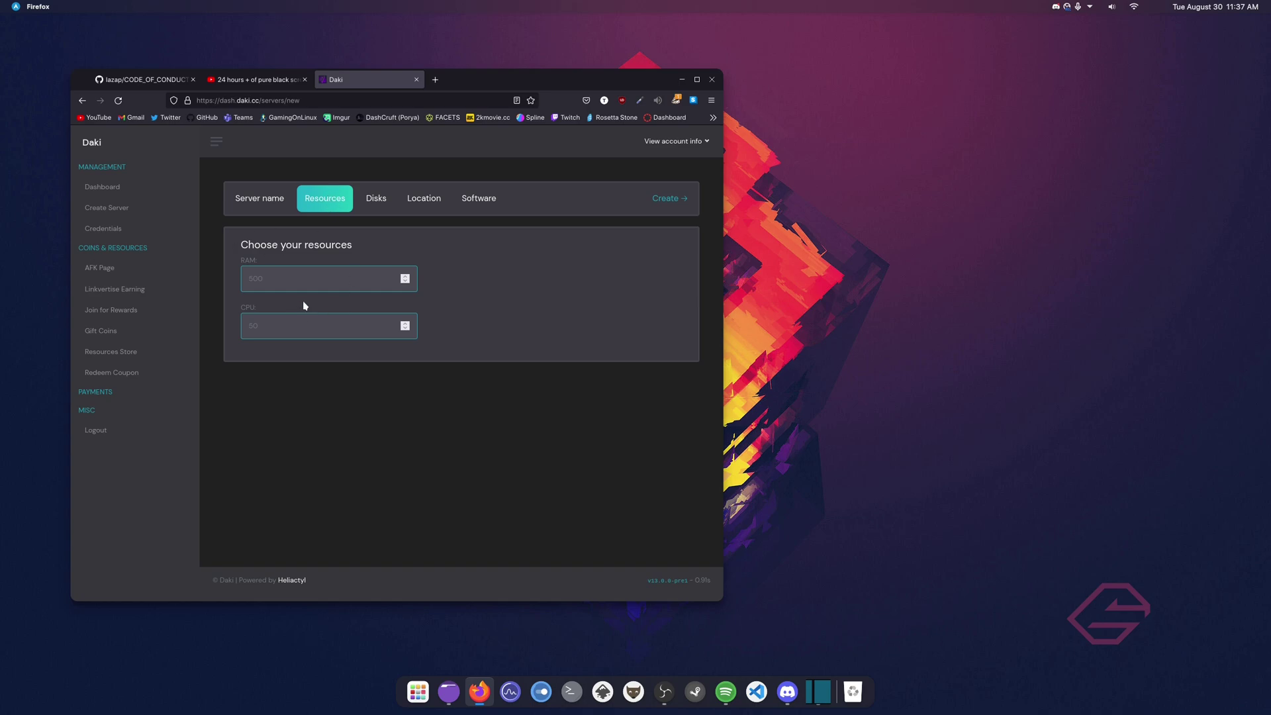
pyautogui.click(312, 278)
# - Open the Daki dashboard in a second tab for reference on available resources
pyautogui.rightClick(169, 186)
pyautogui.click(199, 191)
pyautogui.click(445, 80)
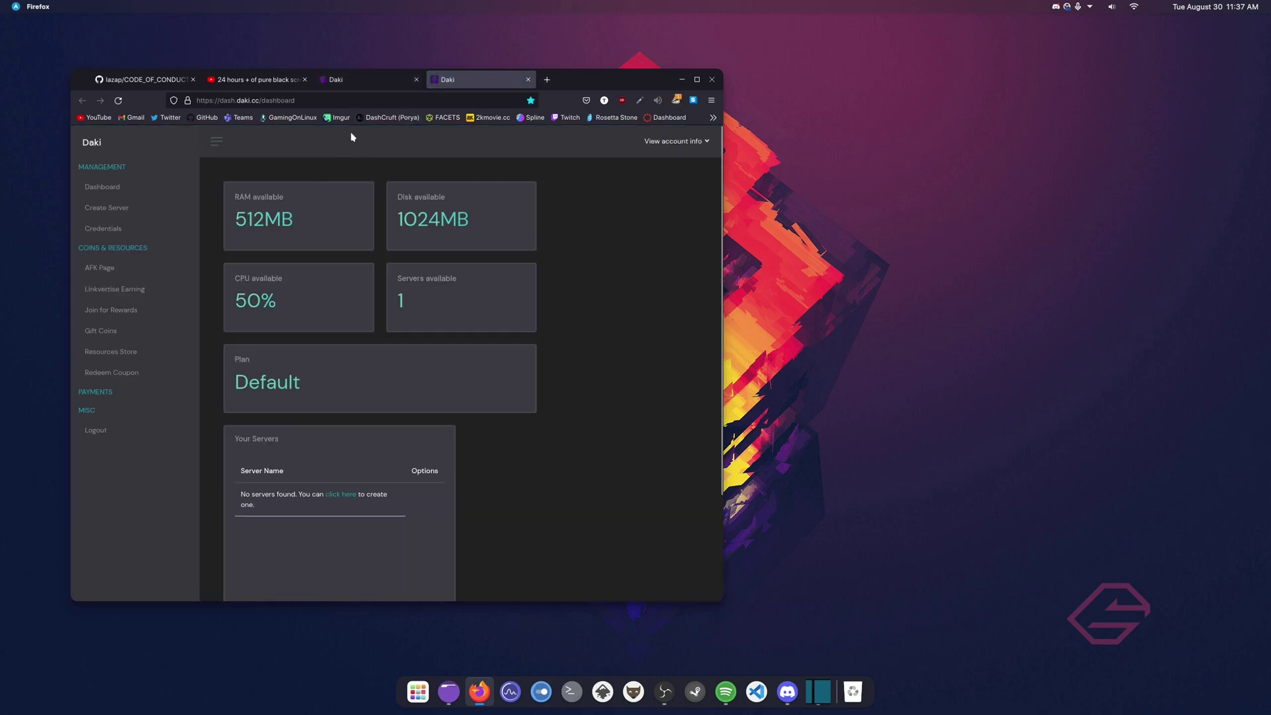
pyautogui.click(356, 82)
# - Enter 512 for RAM and 50 for CPU, checking the dashboard's allowance
pyautogui.click(290, 276)
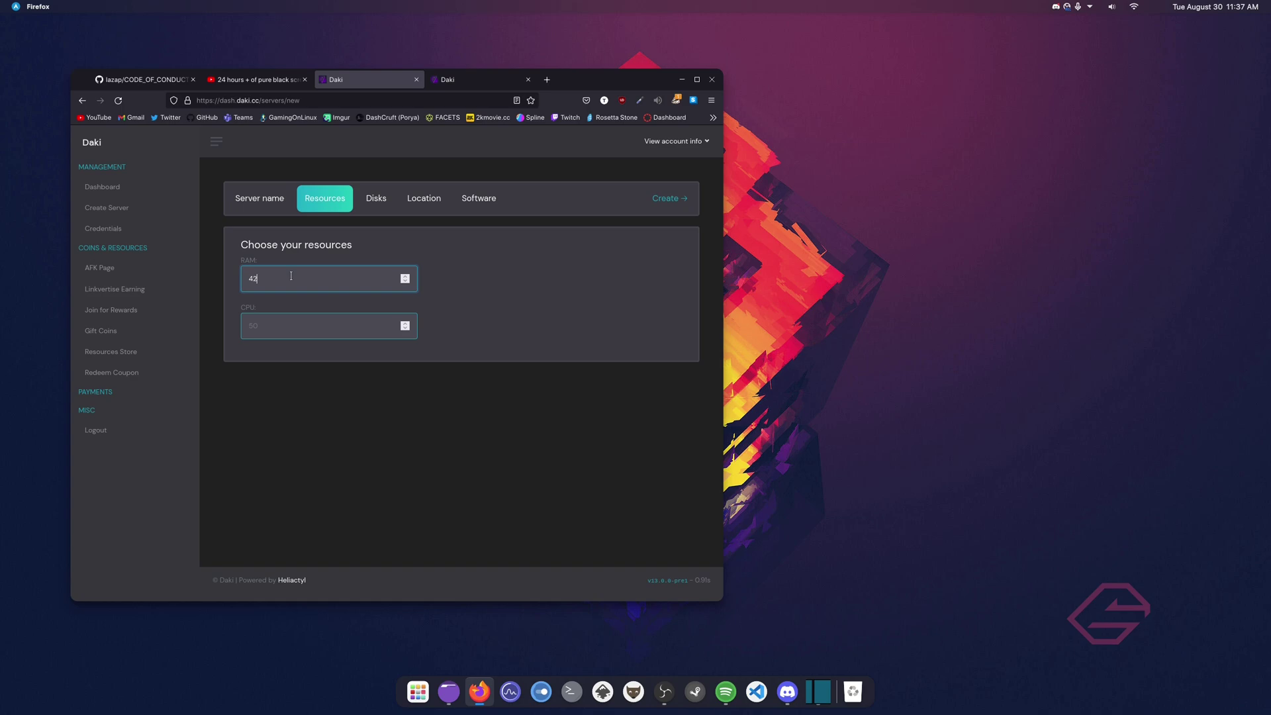
pyautogui.write('512')
pyautogui.click(448, 79)
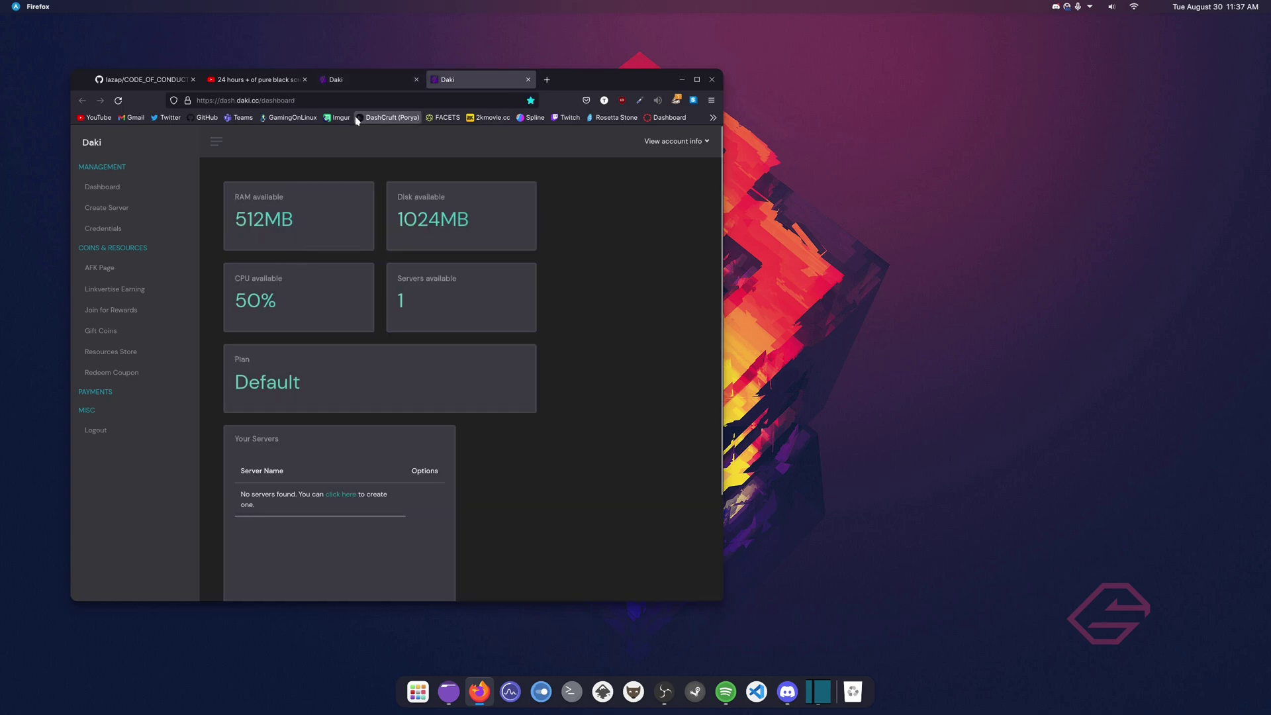
pyautogui.click(366, 83)
pyautogui.write('50')
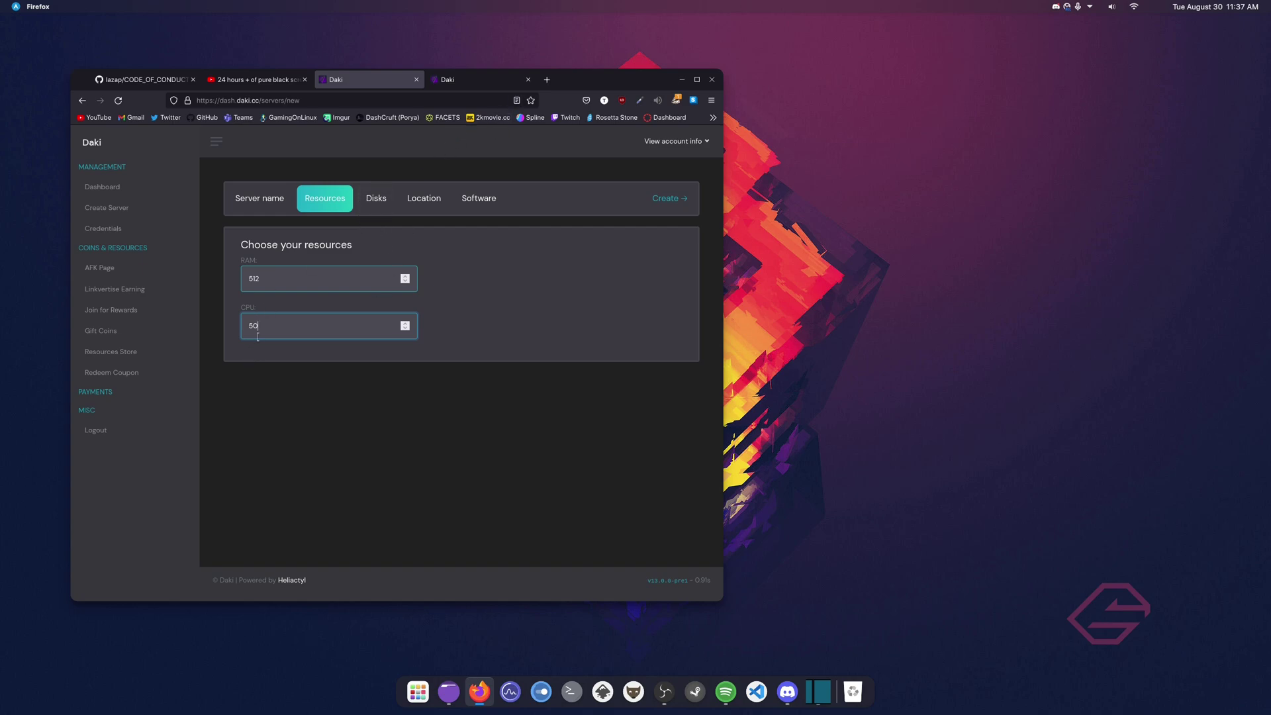
# - Set the disk size to 1024 MB, copied from the dashboard's disk allowance
pyautogui.click(379, 199)
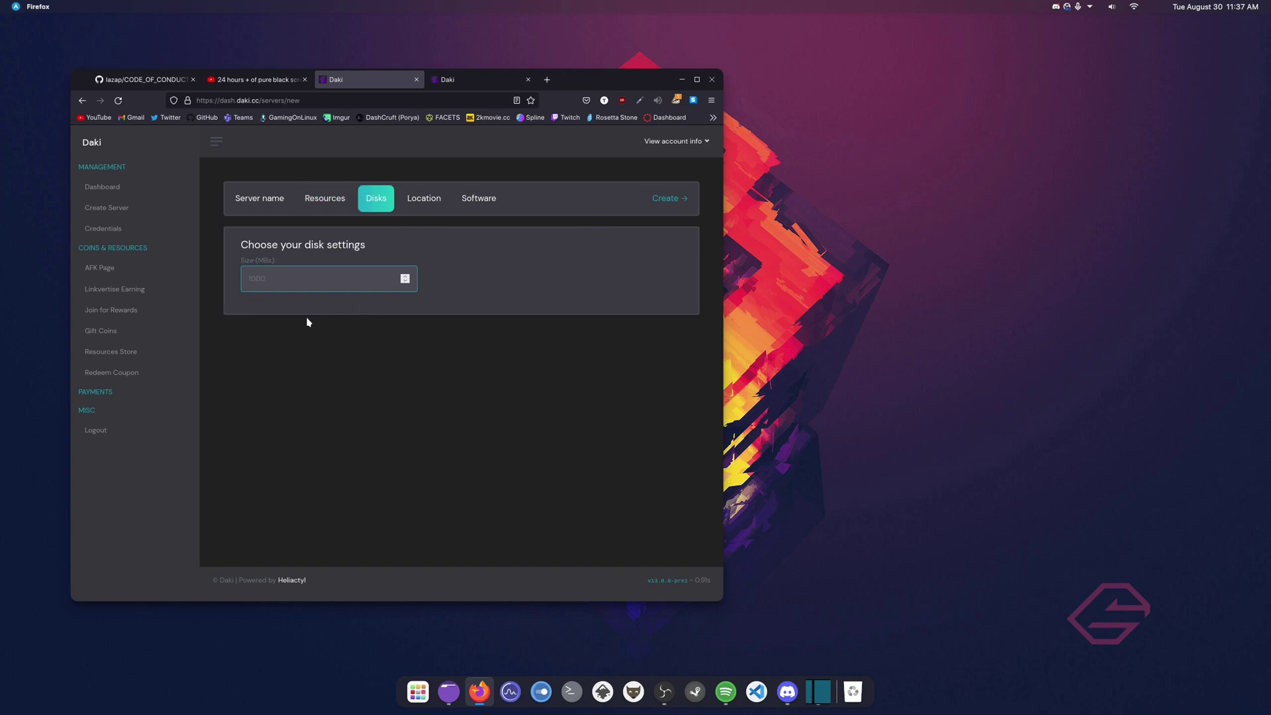
pyautogui.click(479, 80)
pyautogui.click(382, 78)
pyautogui.hotkey('ctrl', 'Tab')
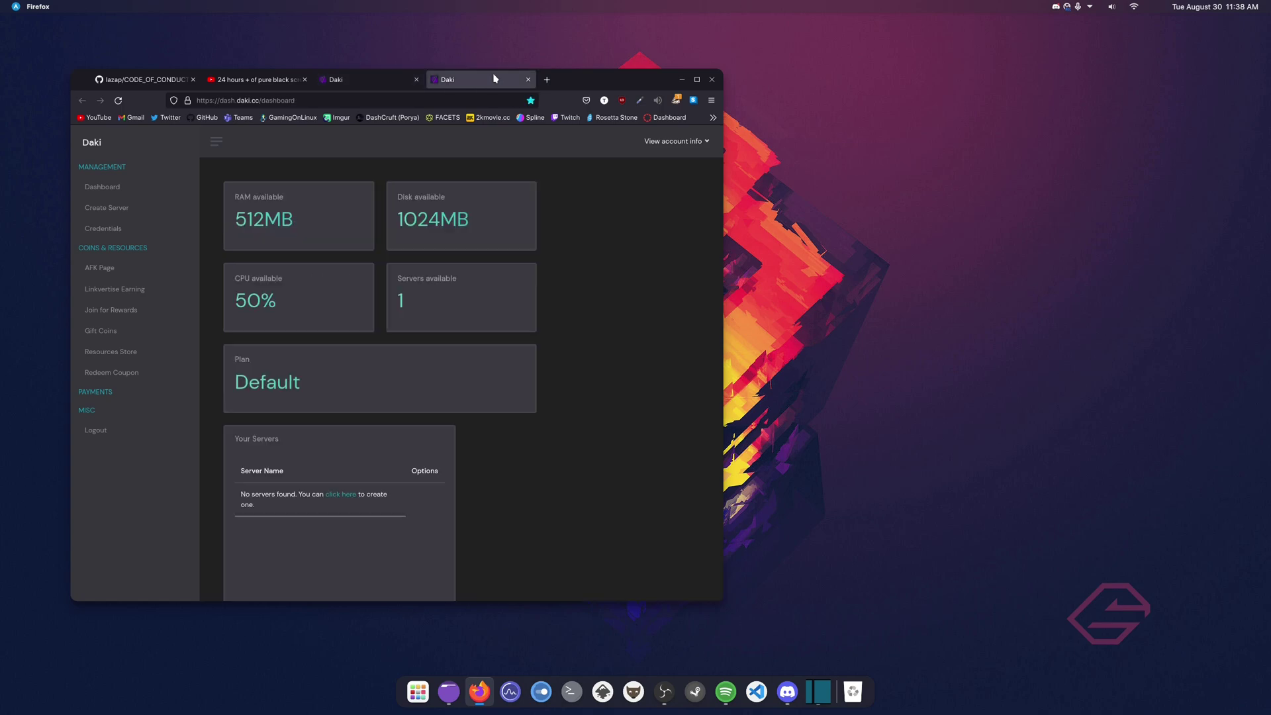
pyautogui.doubleClick(395, 222)
pyautogui.hotkey('ctrl', 'c')
pyautogui.click(379, 79)
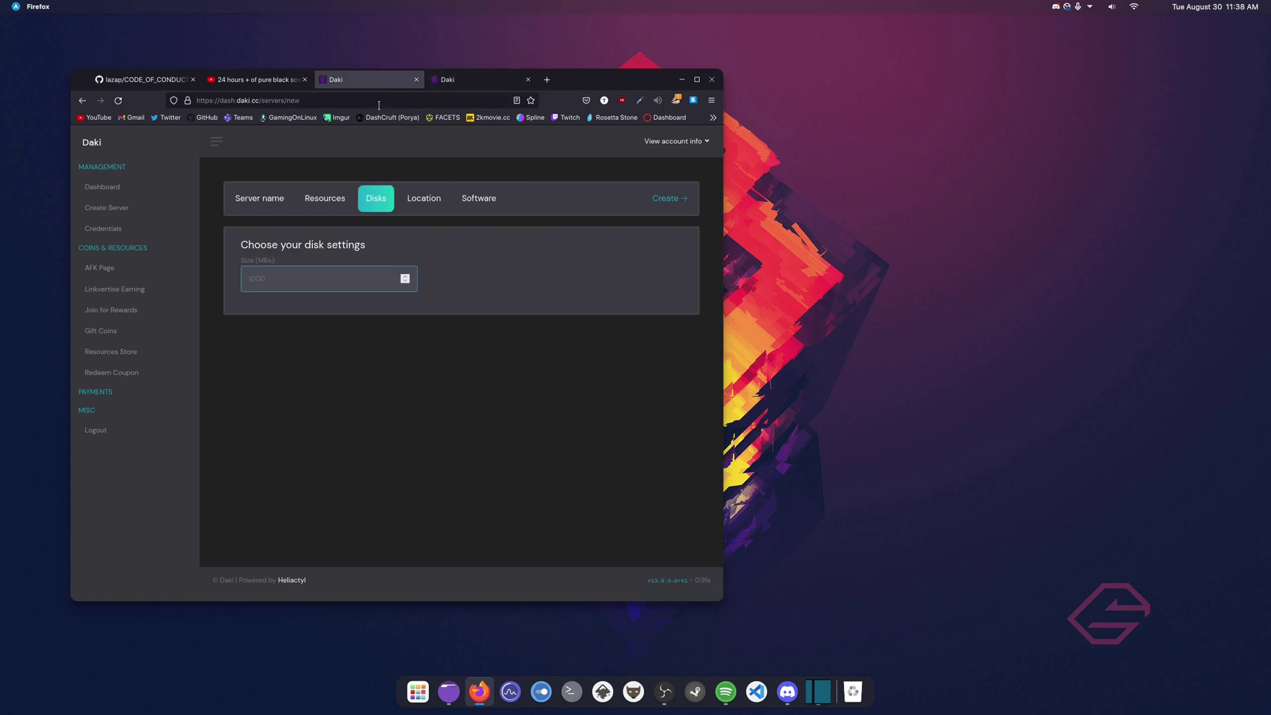
pyautogui.hotkey('ctrl', 'v')
# - Choose Germany as location, keep Discord.js | Javascript software, and create the server
pyautogui.click(422, 205)
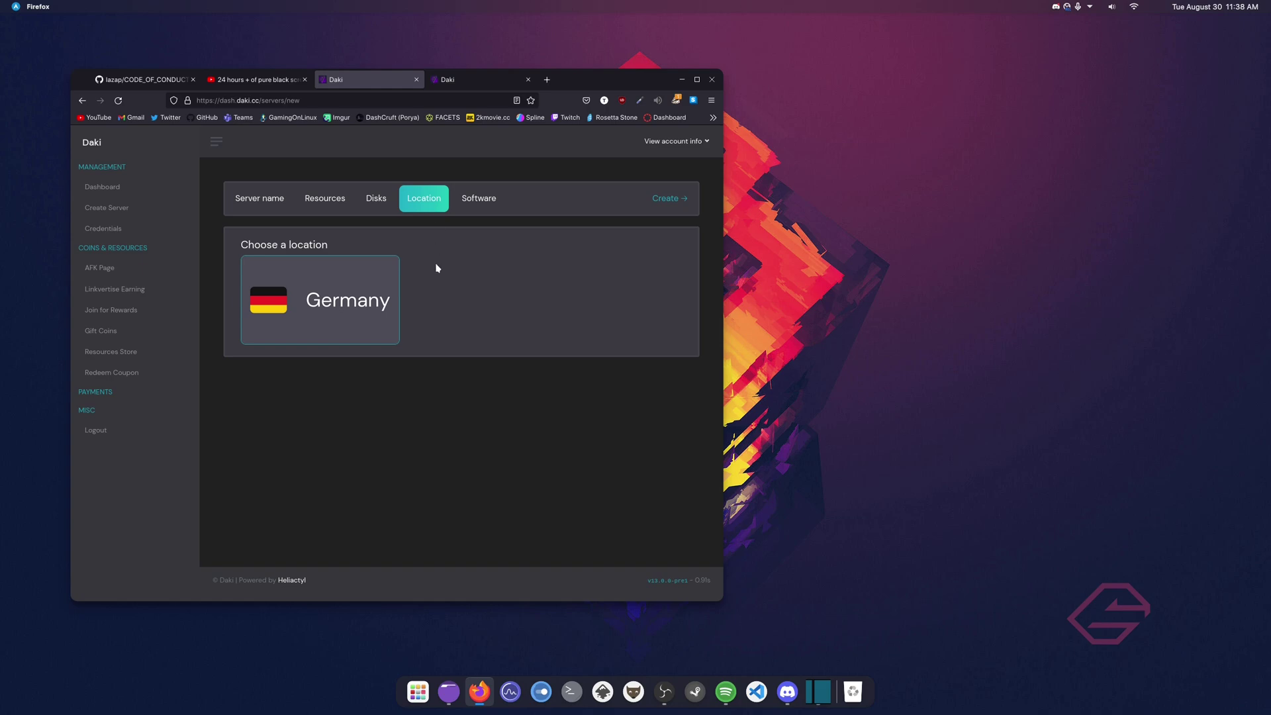
pyautogui.click(313, 299)
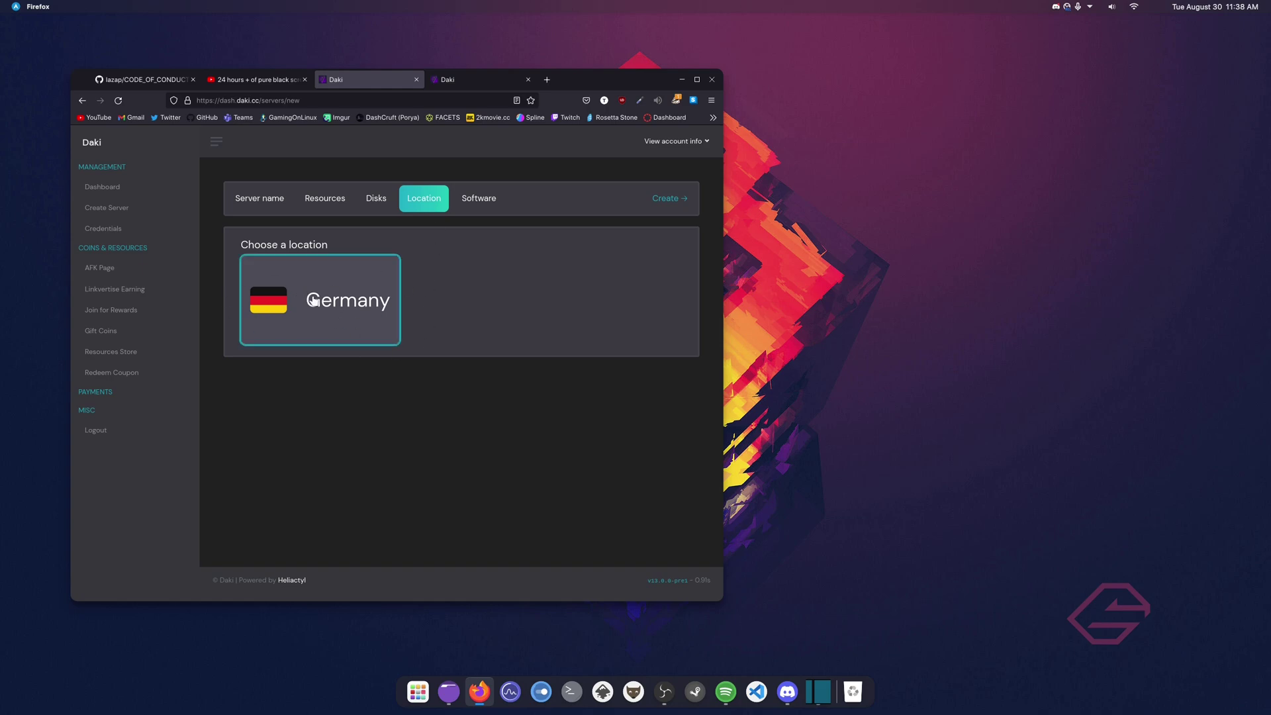
pyautogui.click(467, 199)
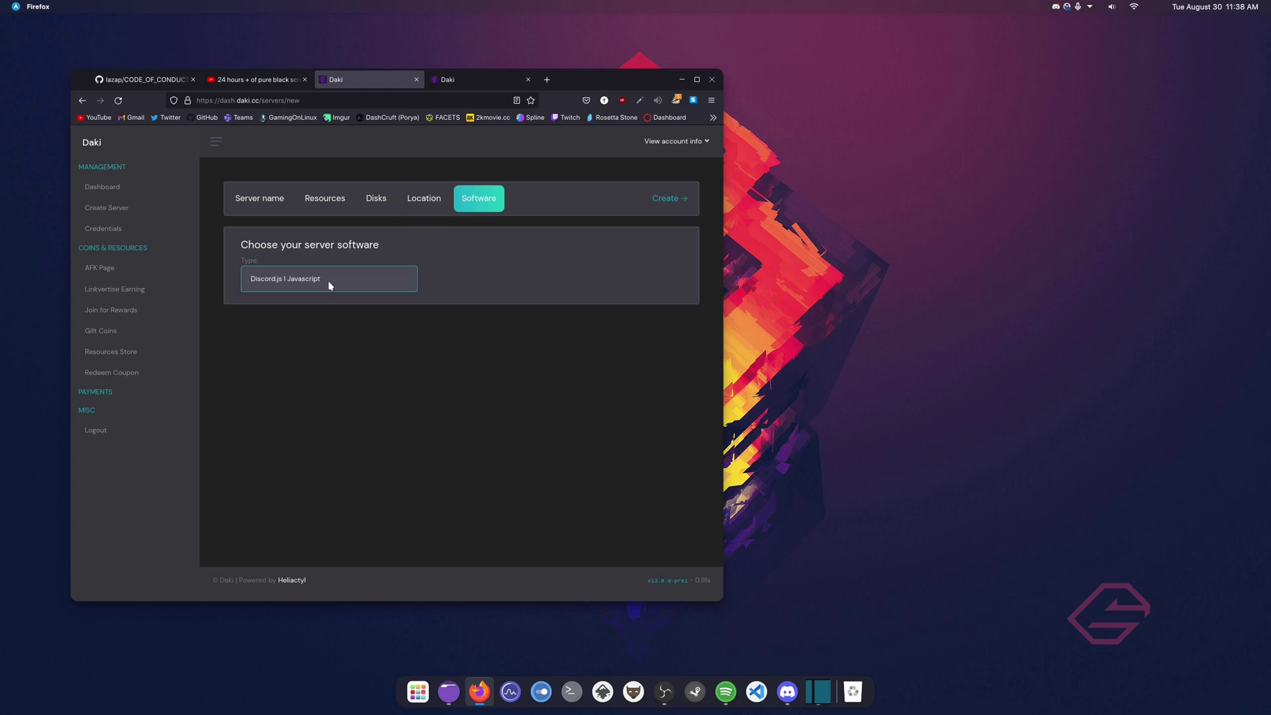
pyautogui.click(296, 289)
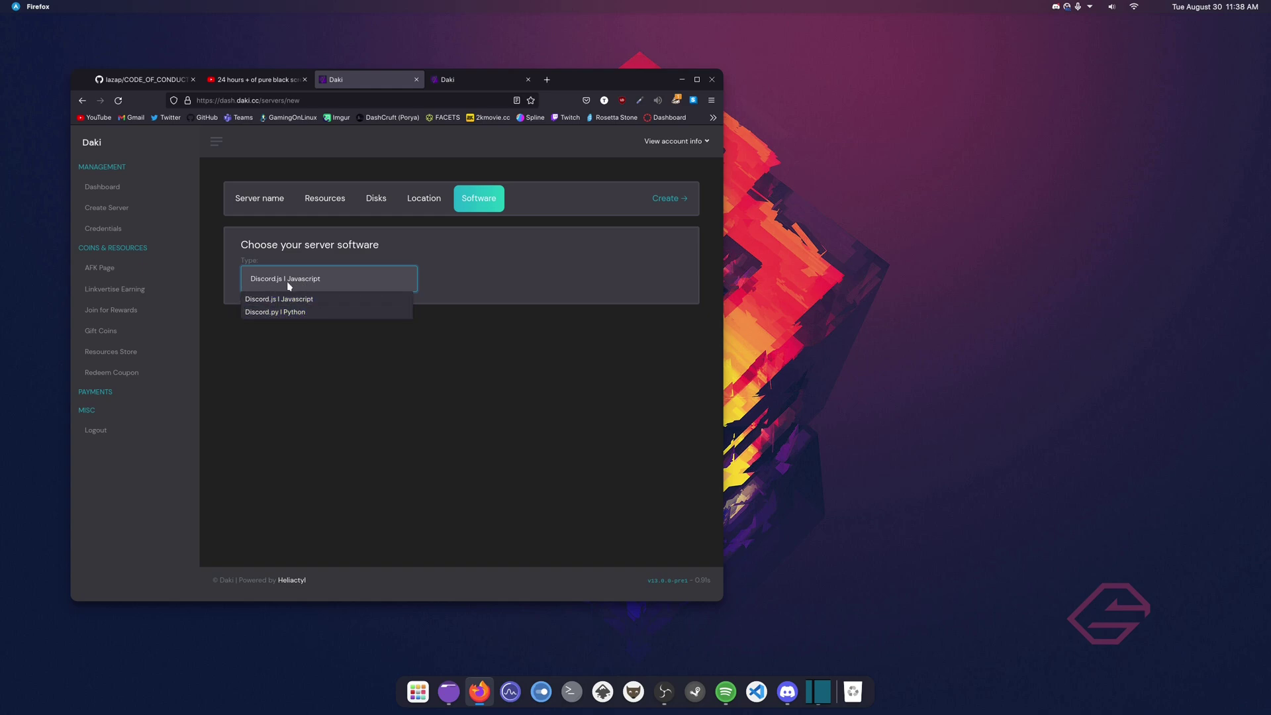
pyautogui.click(323, 301)
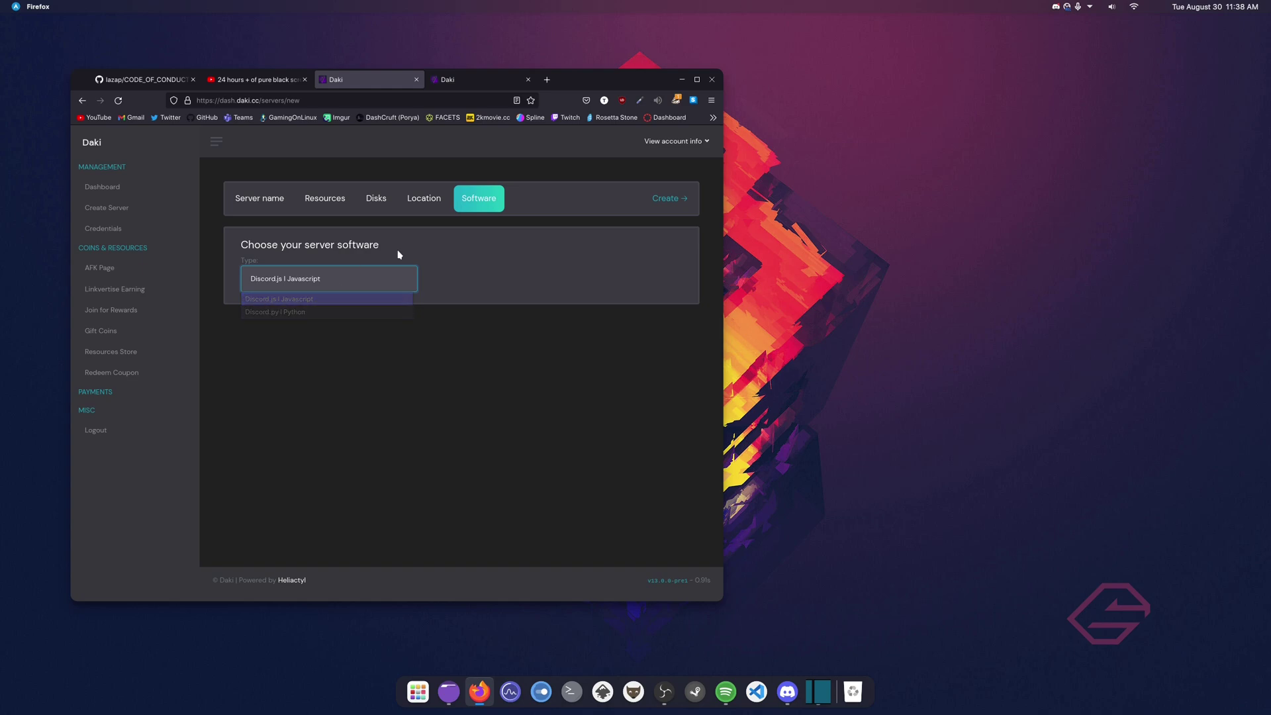
pyautogui.click(681, 201)
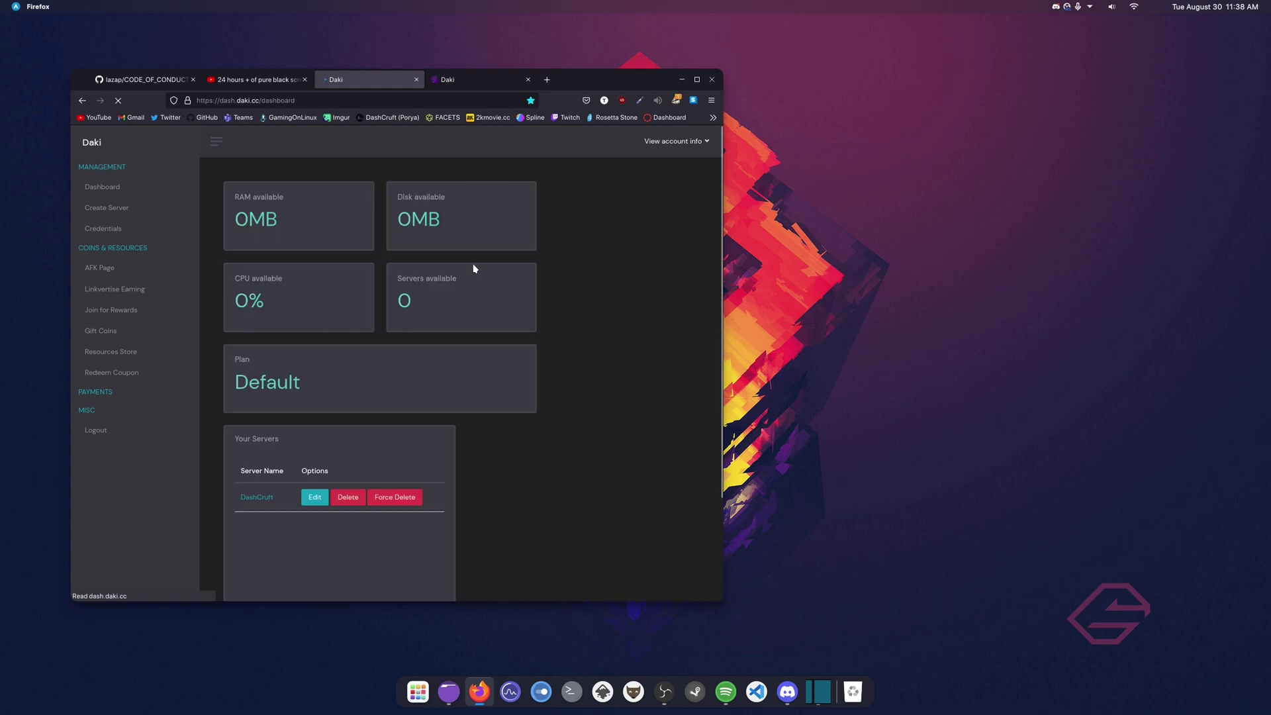
# - Open the Credentials page from the sidebar to view the account email and username
pyautogui.scroll(-2, 311, 463)
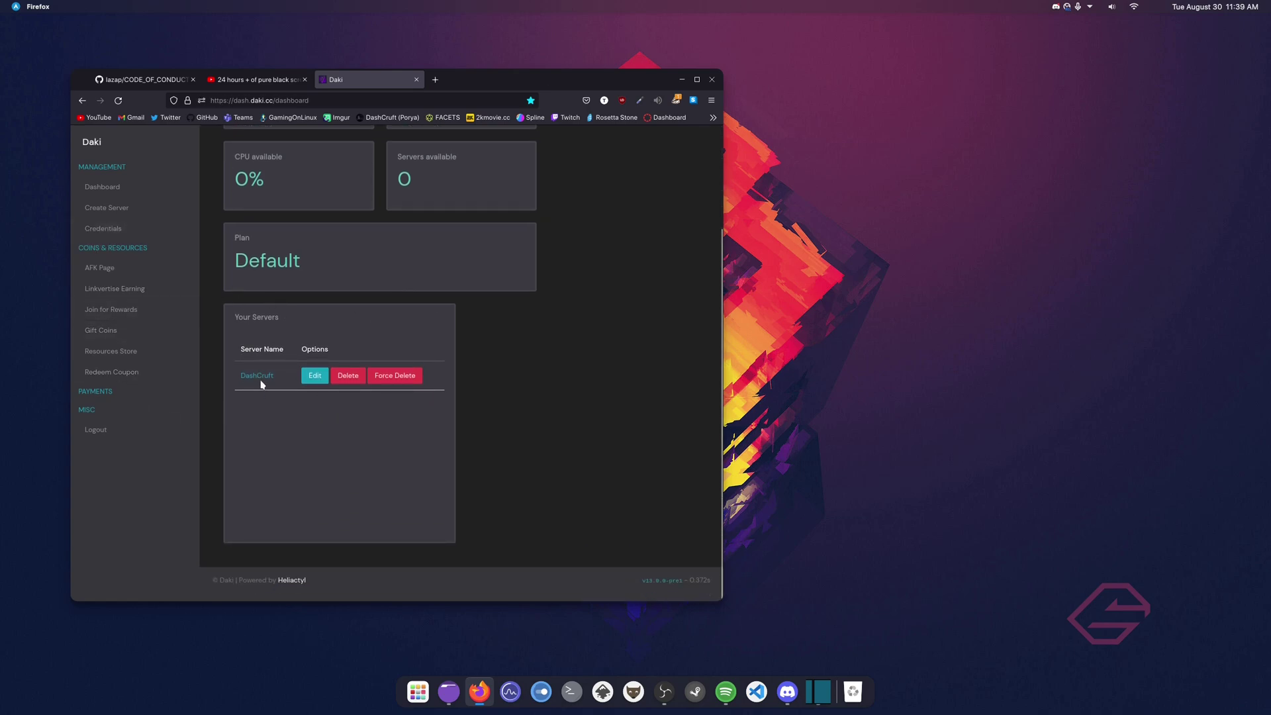
pyautogui.click(104, 228)
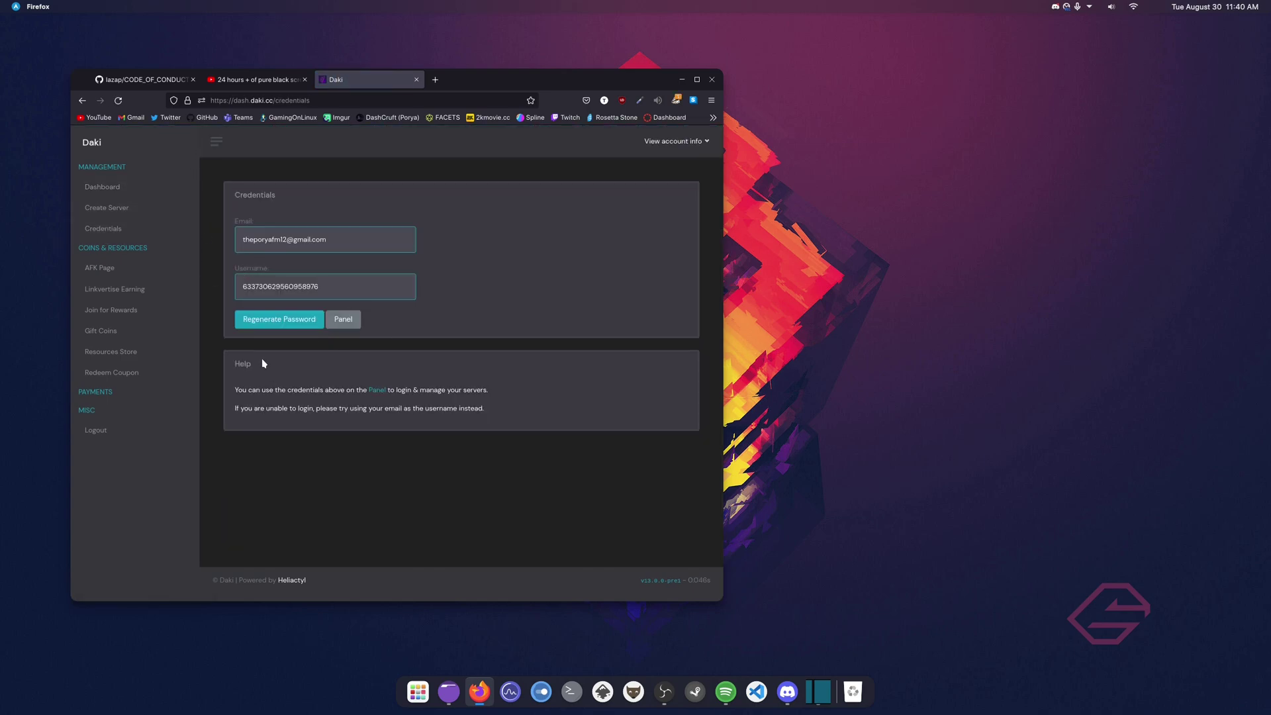
pyautogui.moveTo(335, 240); pyautogui.dragTo(232, 237)
pyautogui.click(232, 237)
# - Open the game panel login page in a new browser tab
pyautogui.rightClick(348, 324)
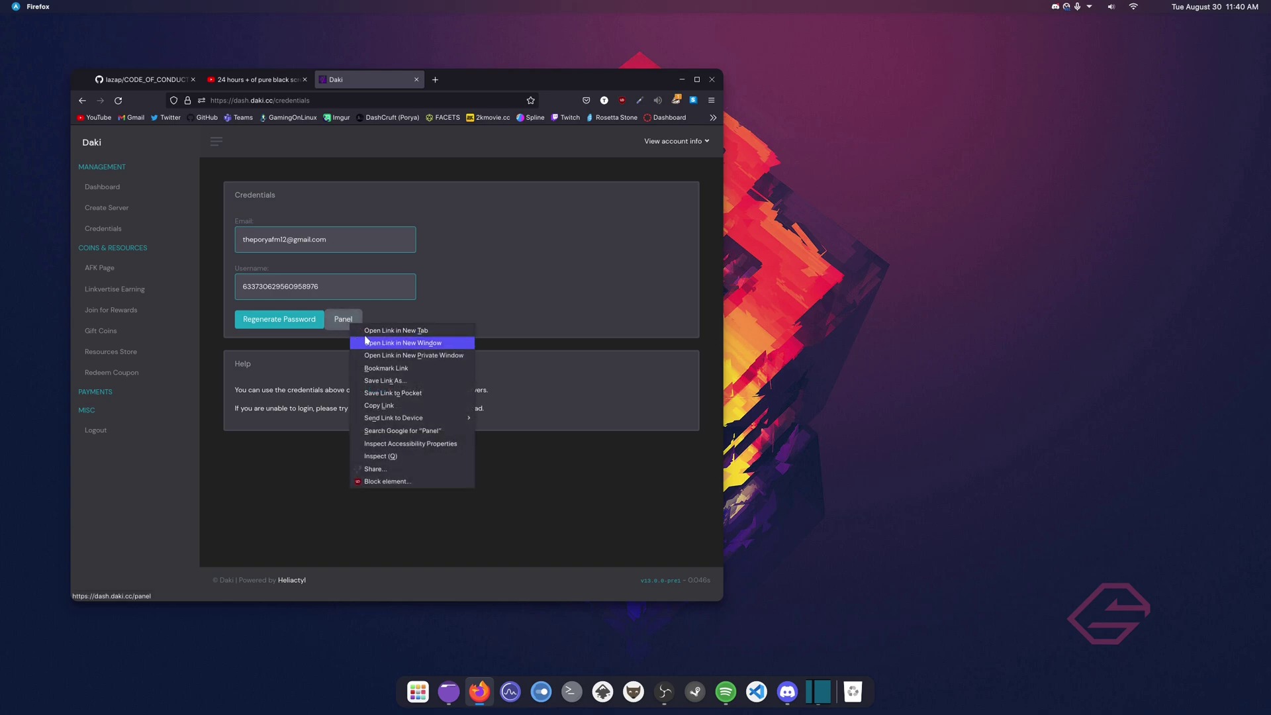
pyautogui.click(369, 332)
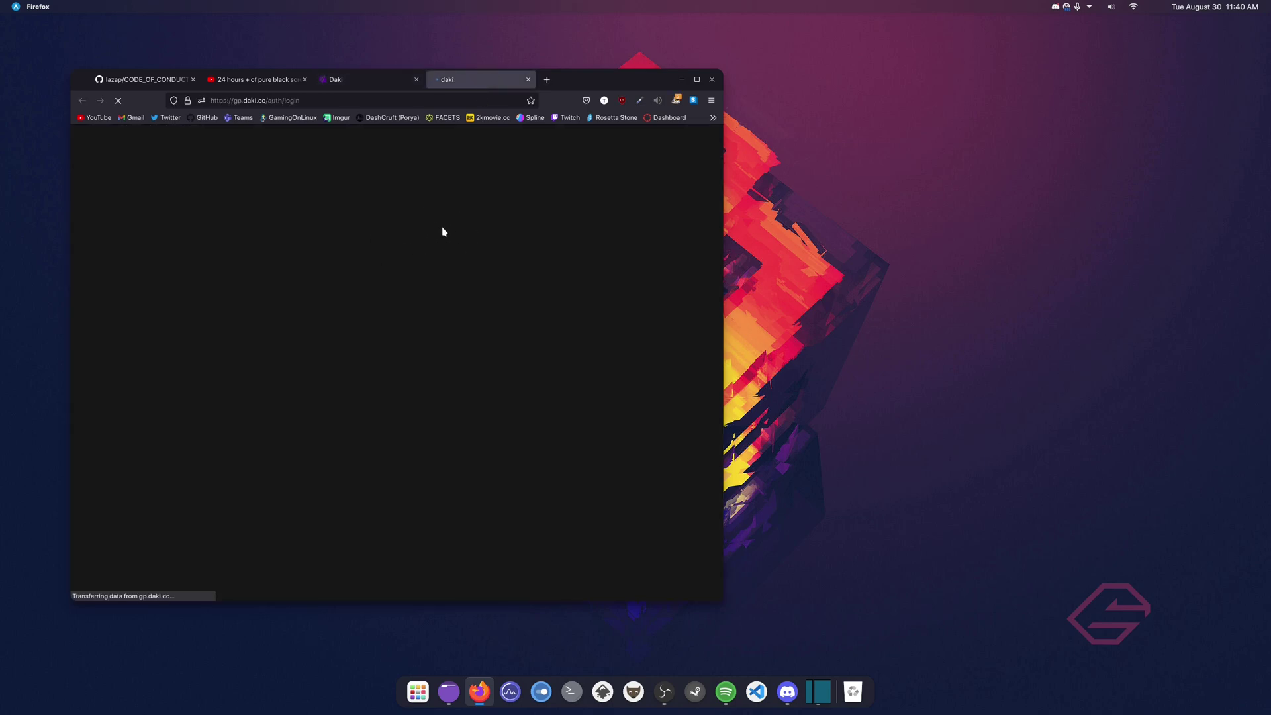
pyautogui.click(208, 324)
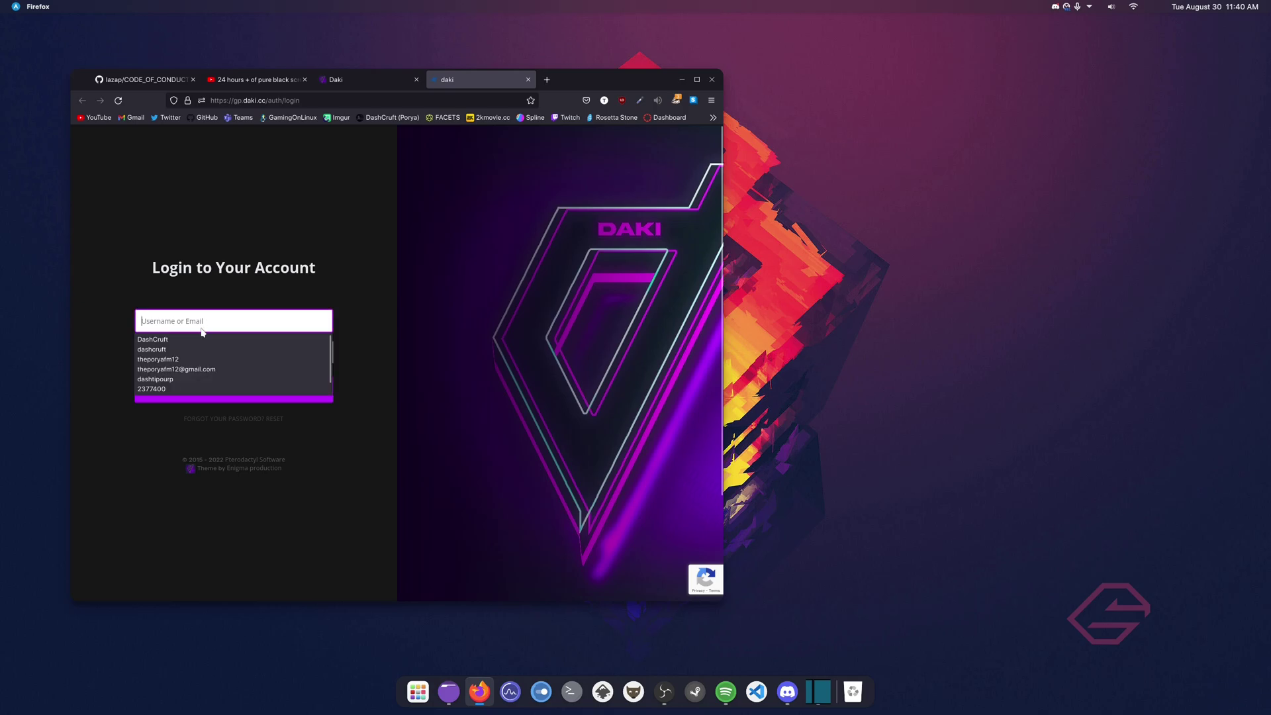
pyautogui.press('Tab')
# - Copy the username from the Credentials page into the panel login's username field
pyautogui.click(371, 81)
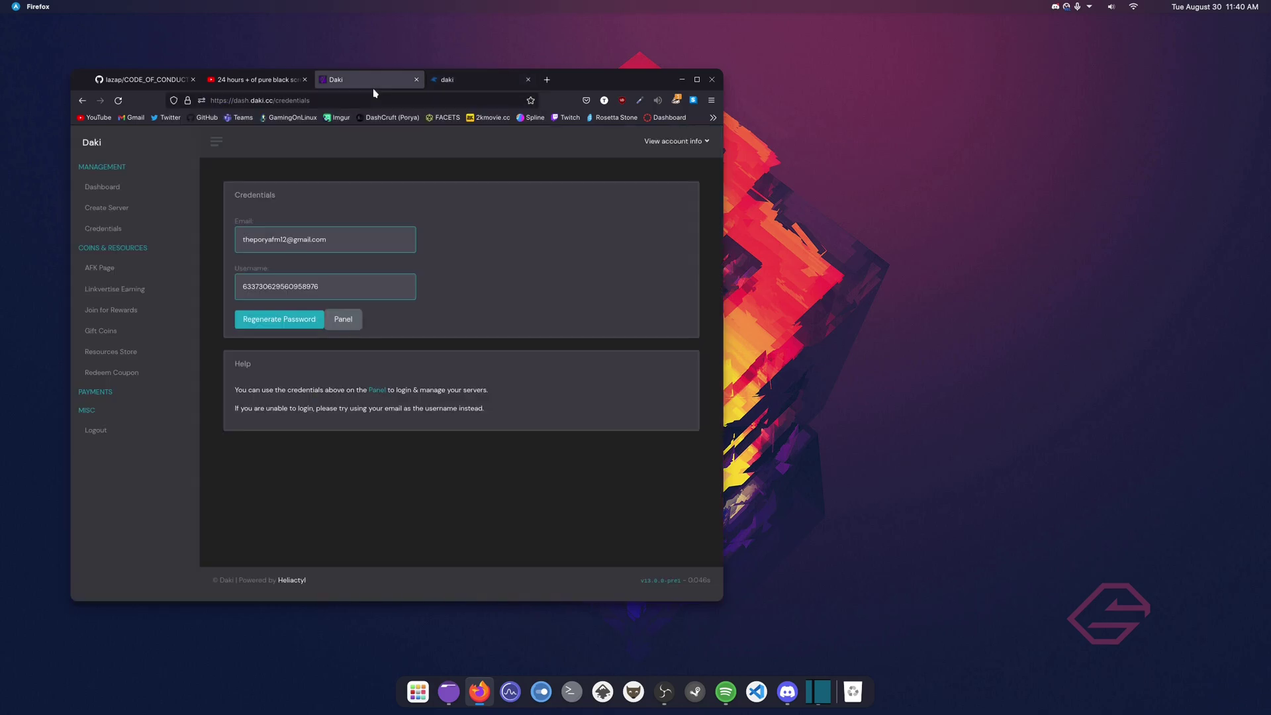
pyautogui.moveTo(343, 289); pyautogui.dragTo(227, 283)
pyautogui.hotkey('ctrl', 'c')
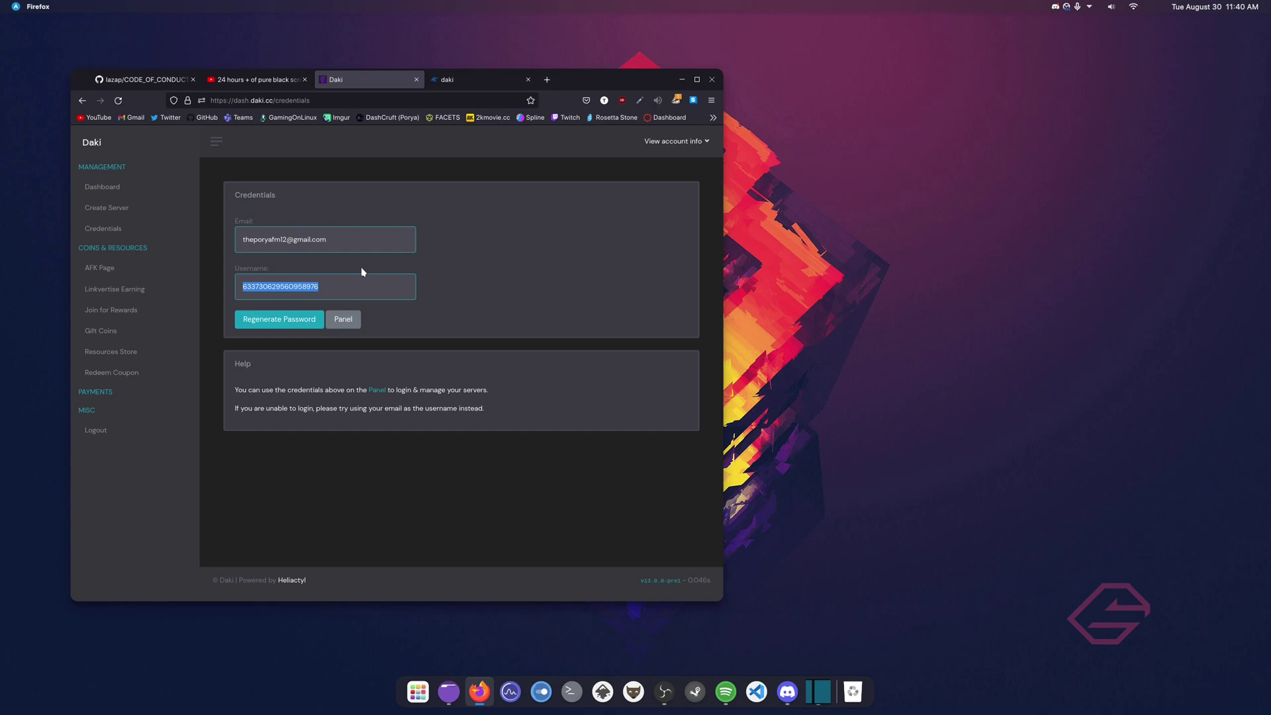
pyautogui.click(476, 79)
pyautogui.click(298, 100)
pyautogui.hotkey('ctrl', 'v')
pyautogui.click(232, 321)
pyautogui.hotkey('ctrl', 'v')
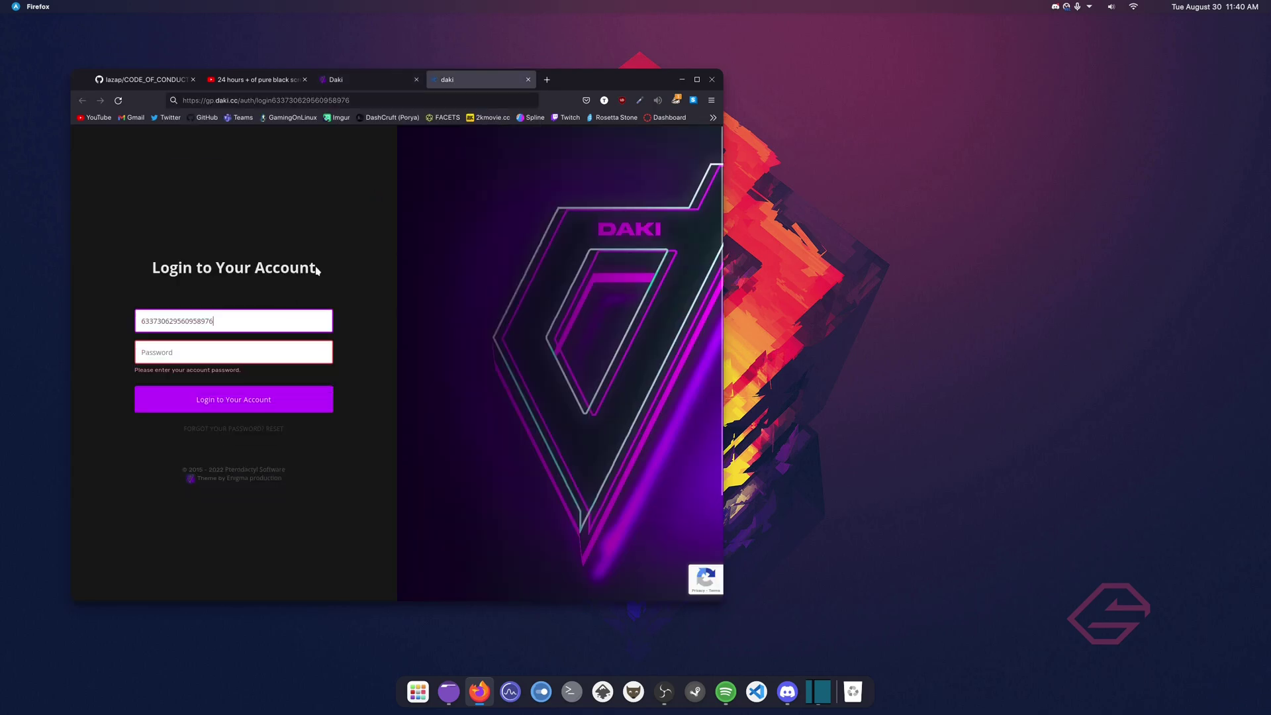
# - Regenerate the account password, paste it into the login form, and sign in
pyautogui.click(351, 80)
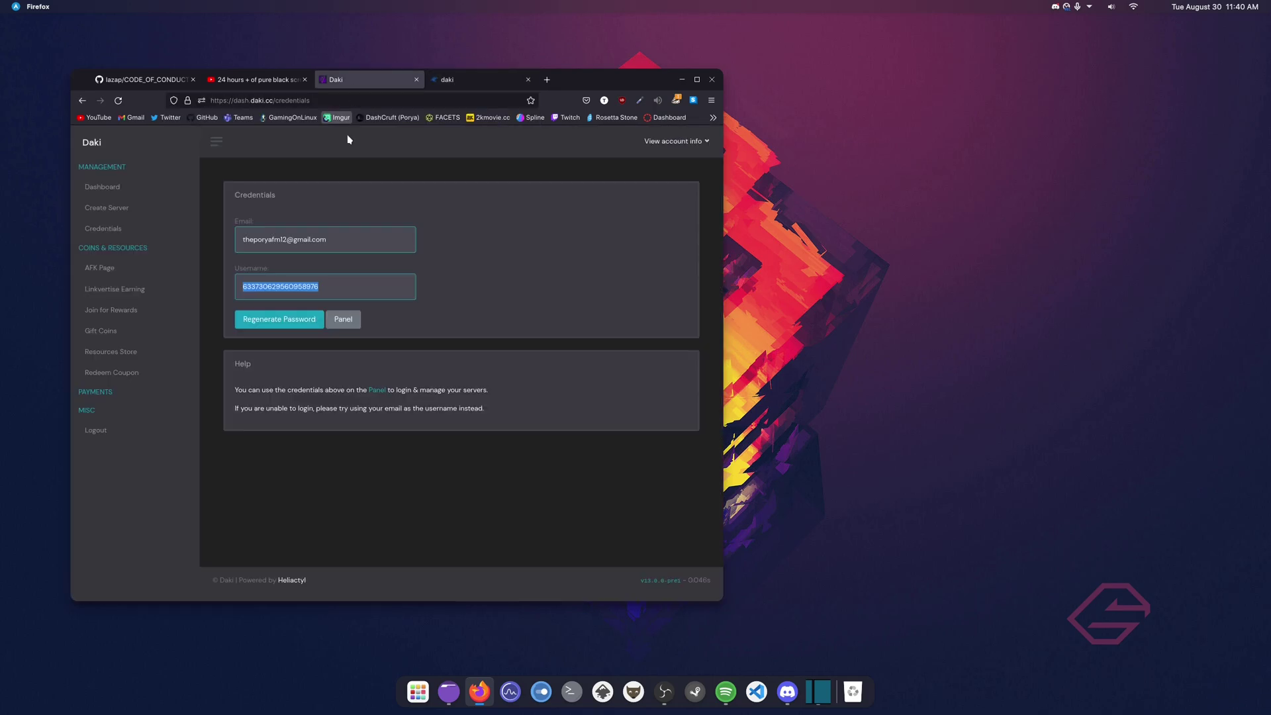
pyautogui.click(263, 323)
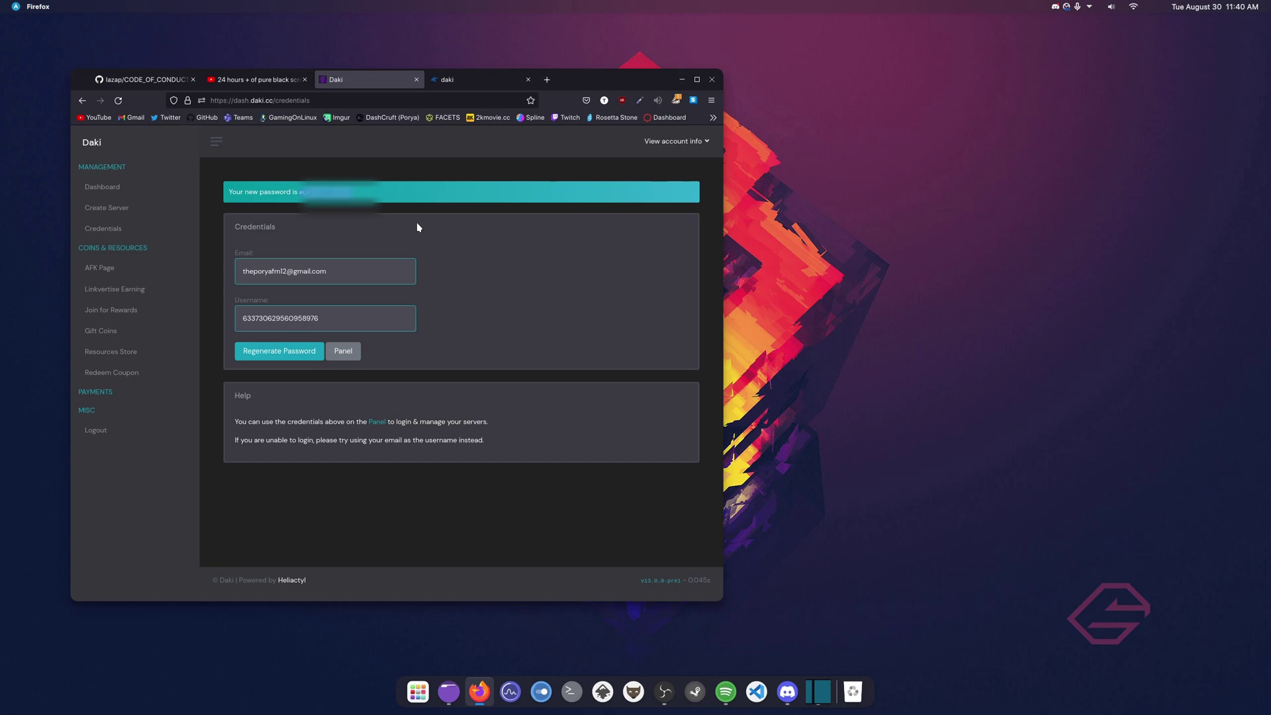
pyautogui.click(463, 79)
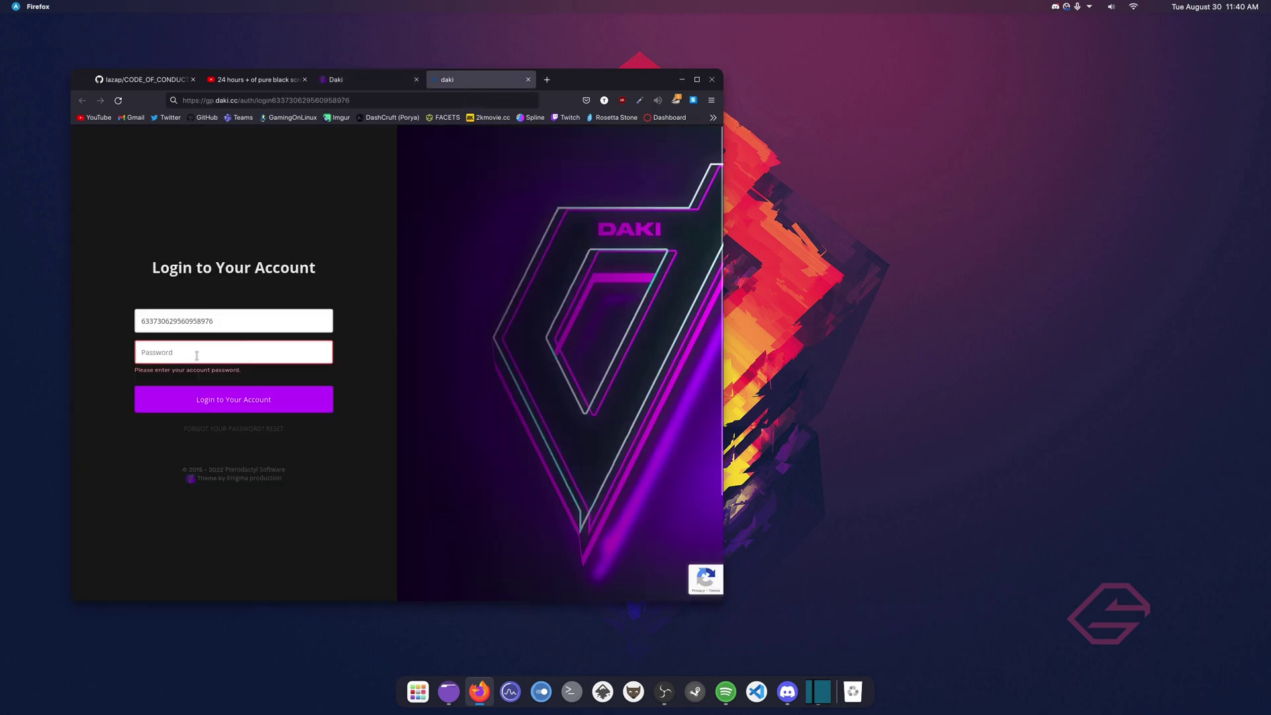
pyautogui.hotkey('ctrl', 'v')
pyautogui.click(235, 394)
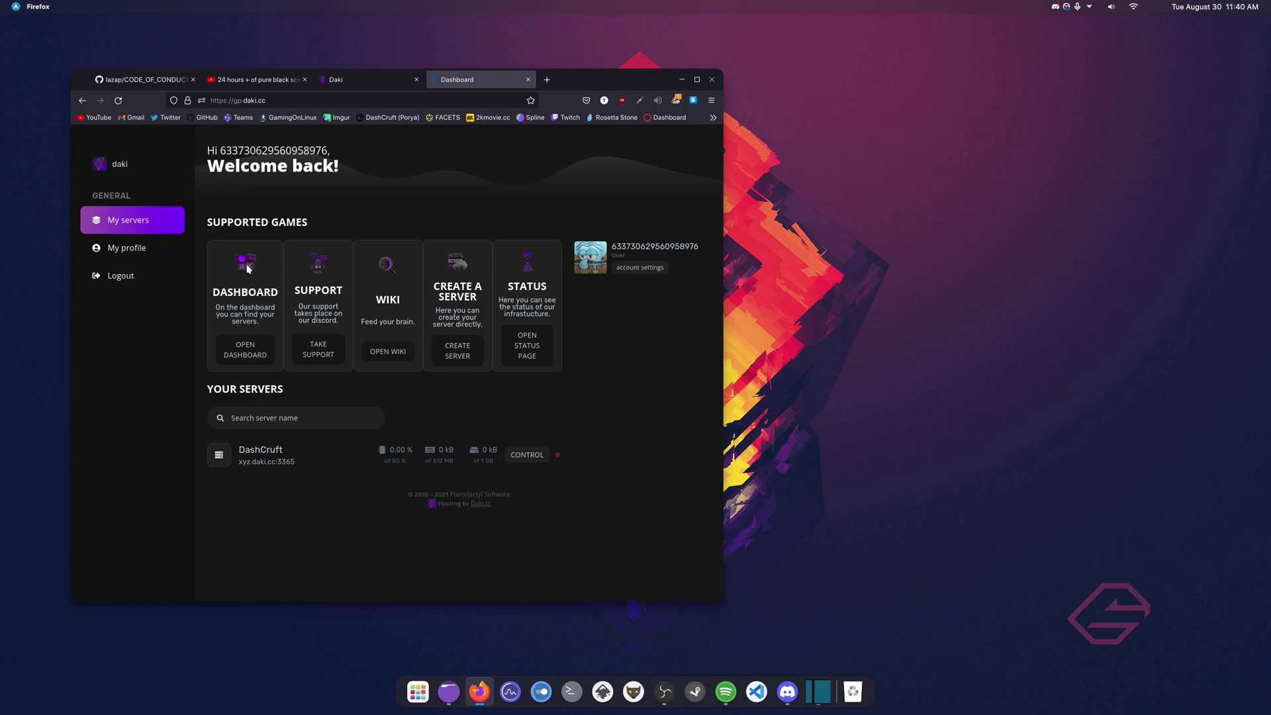
# - Widen the browser window, open the DashCruft server, and press its Start button
pyautogui.moveTo(724, 283); pyautogui.dragTo(800, 283)
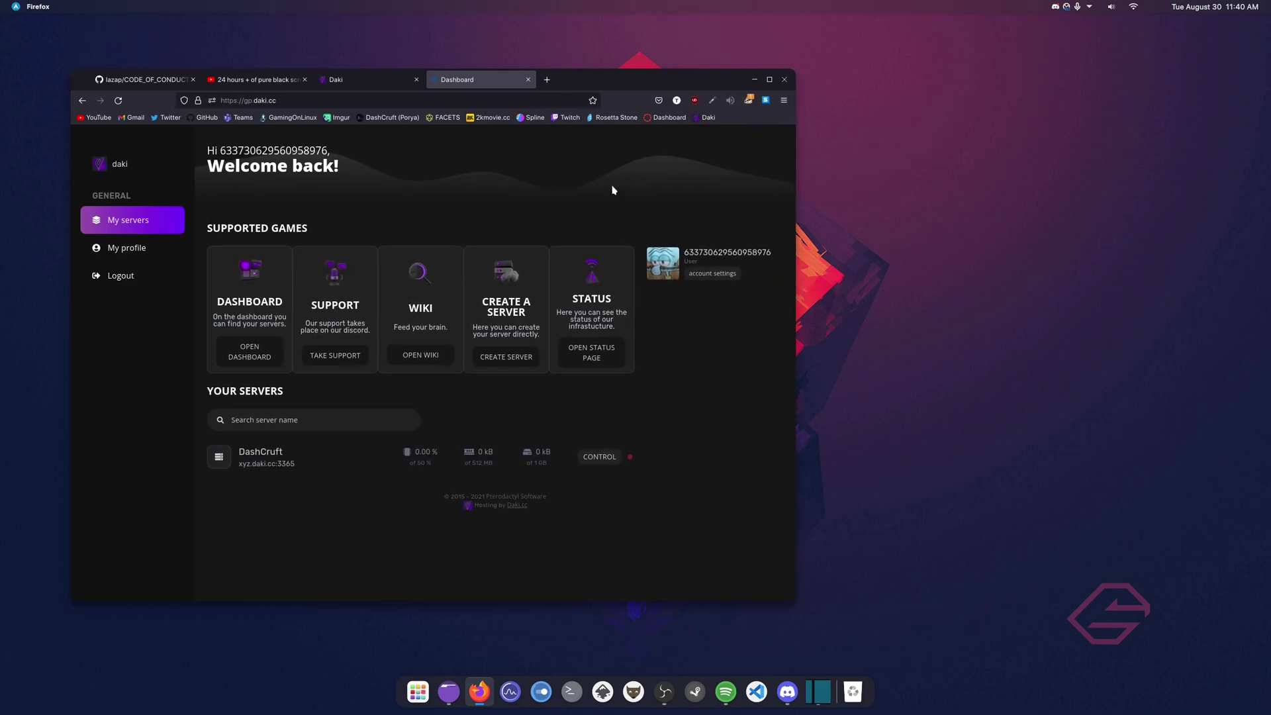
pyautogui.click(259, 462)
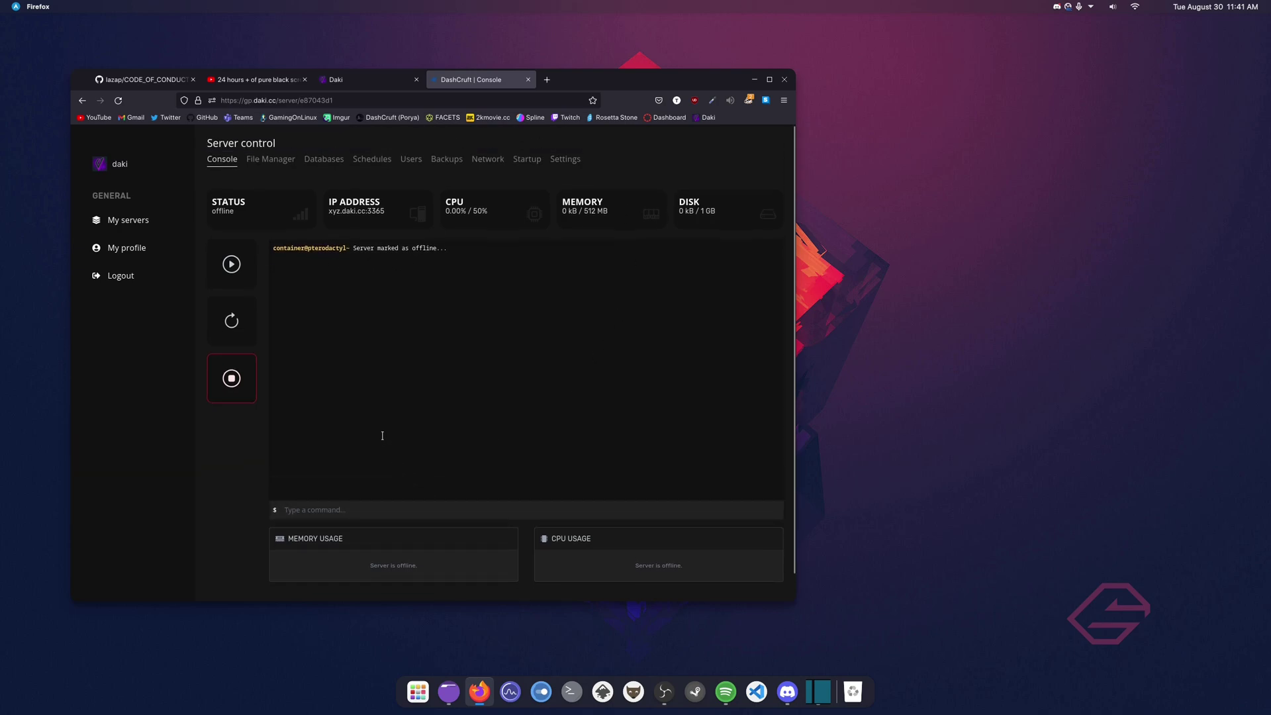
pyautogui.click(251, 259)
# - In File Manager, choose index.js from Home > Discord.JS-v13-Tutorials for upload
pyautogui.click(257, 159)
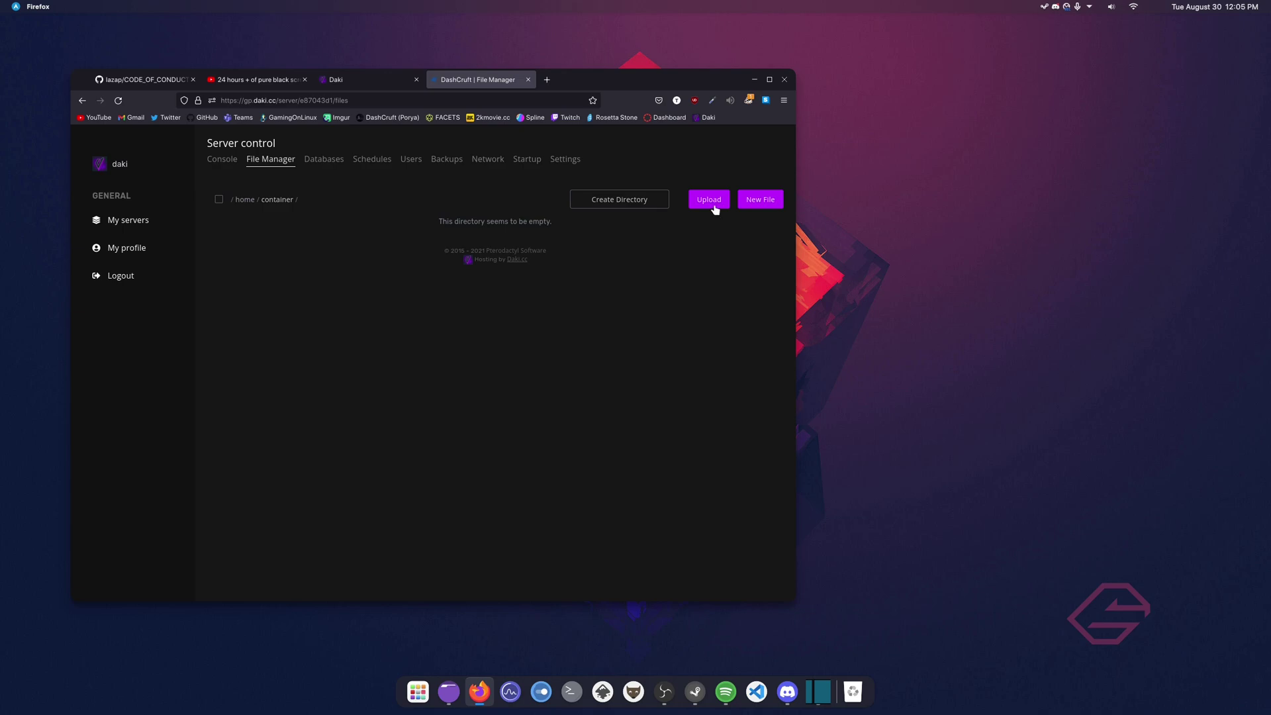
pyautogui.click(714, 206)
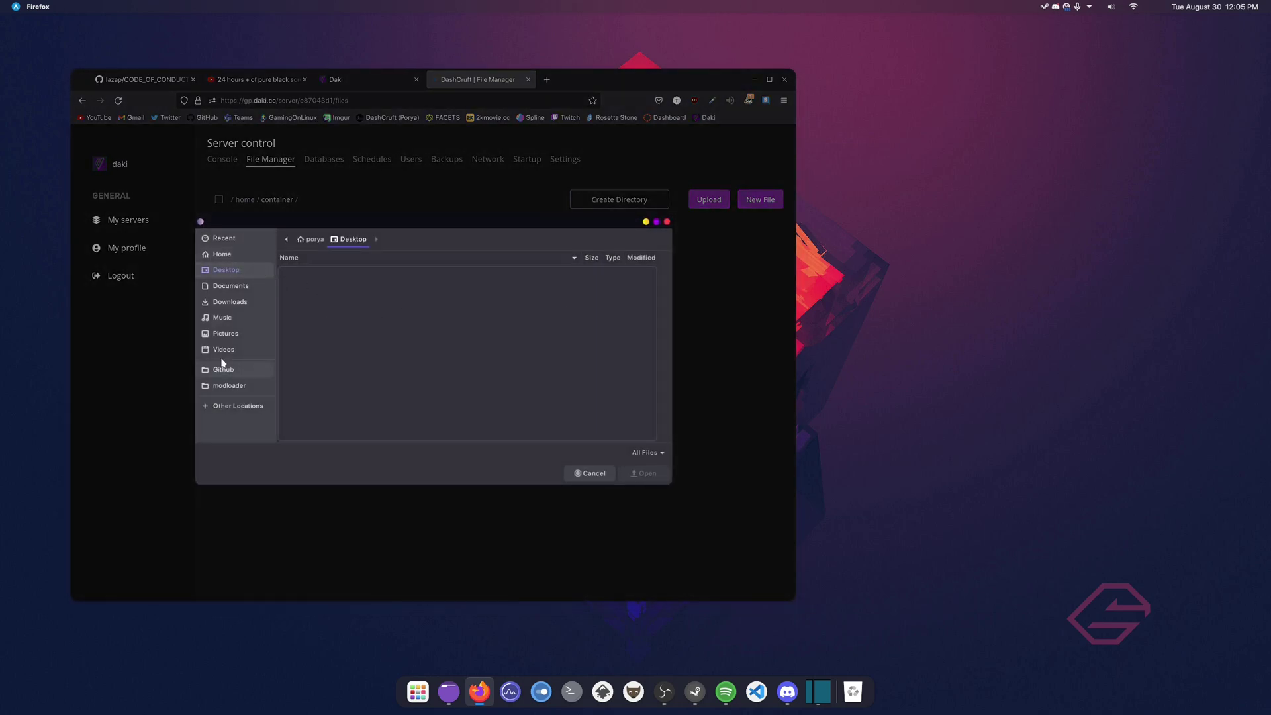
pyautogui.click(226, 256)
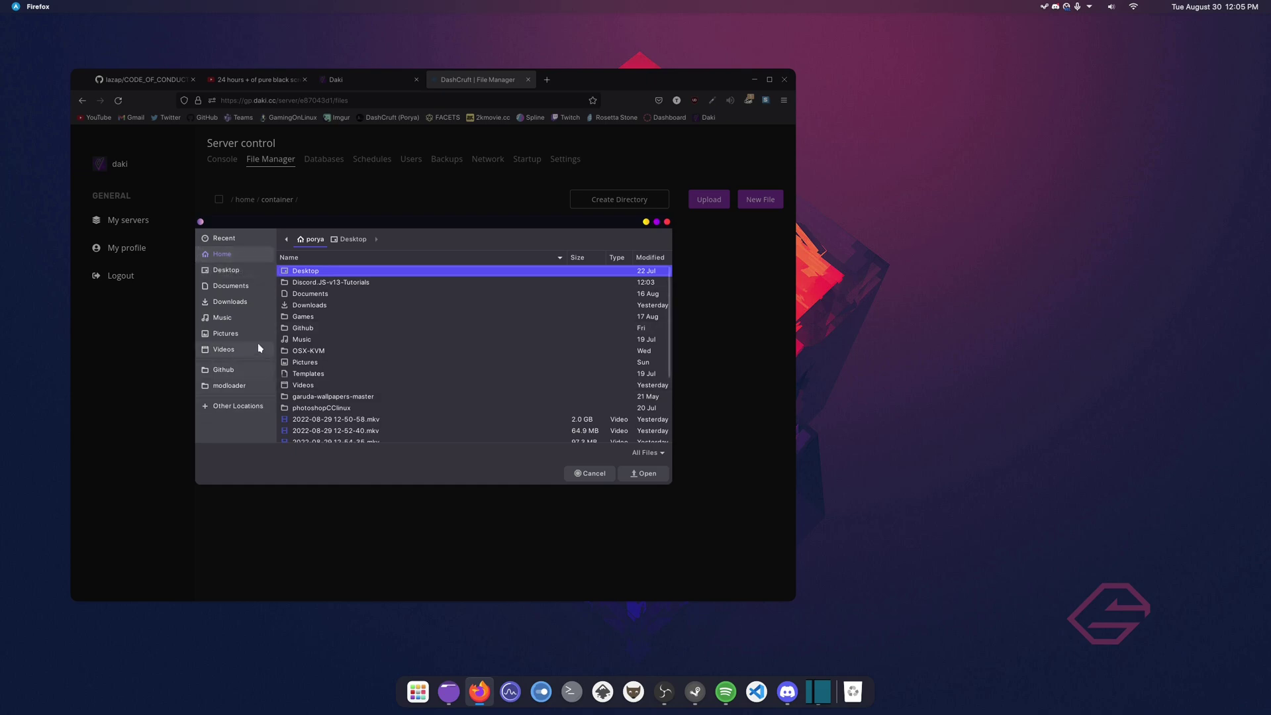
pyautogui.doubleClick(326, 282)
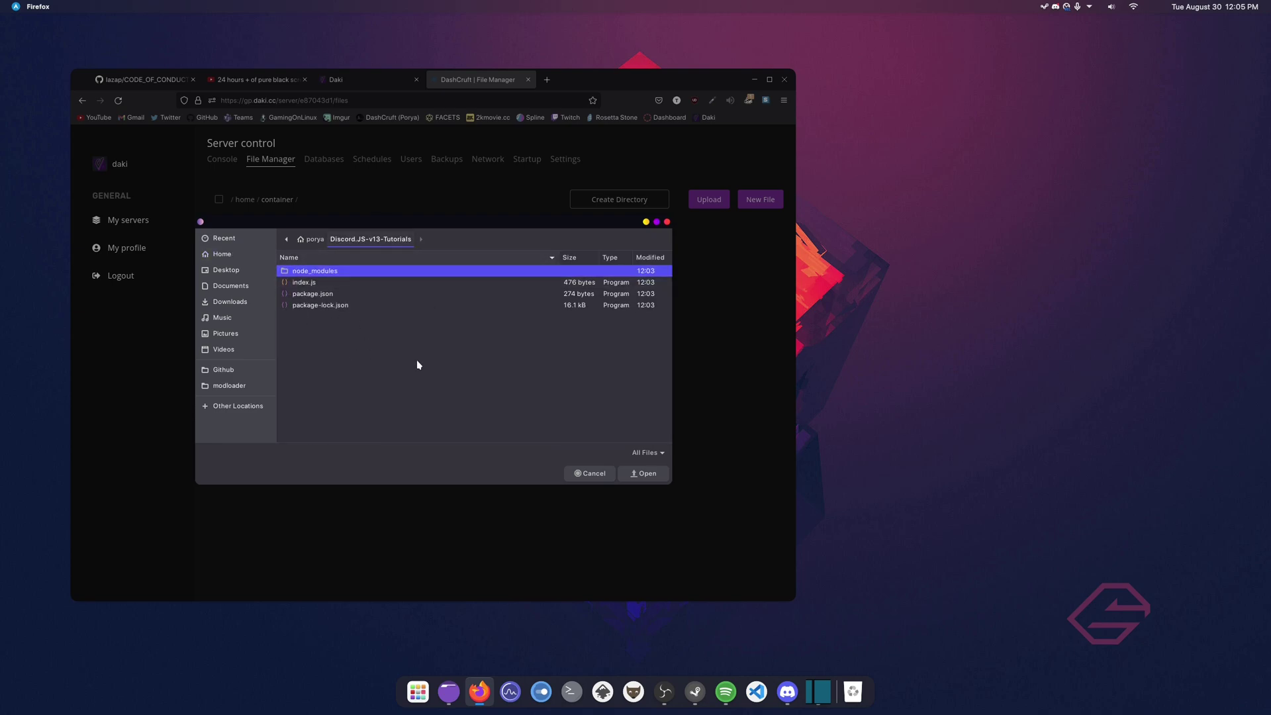
pyautogui.click(303, 303)
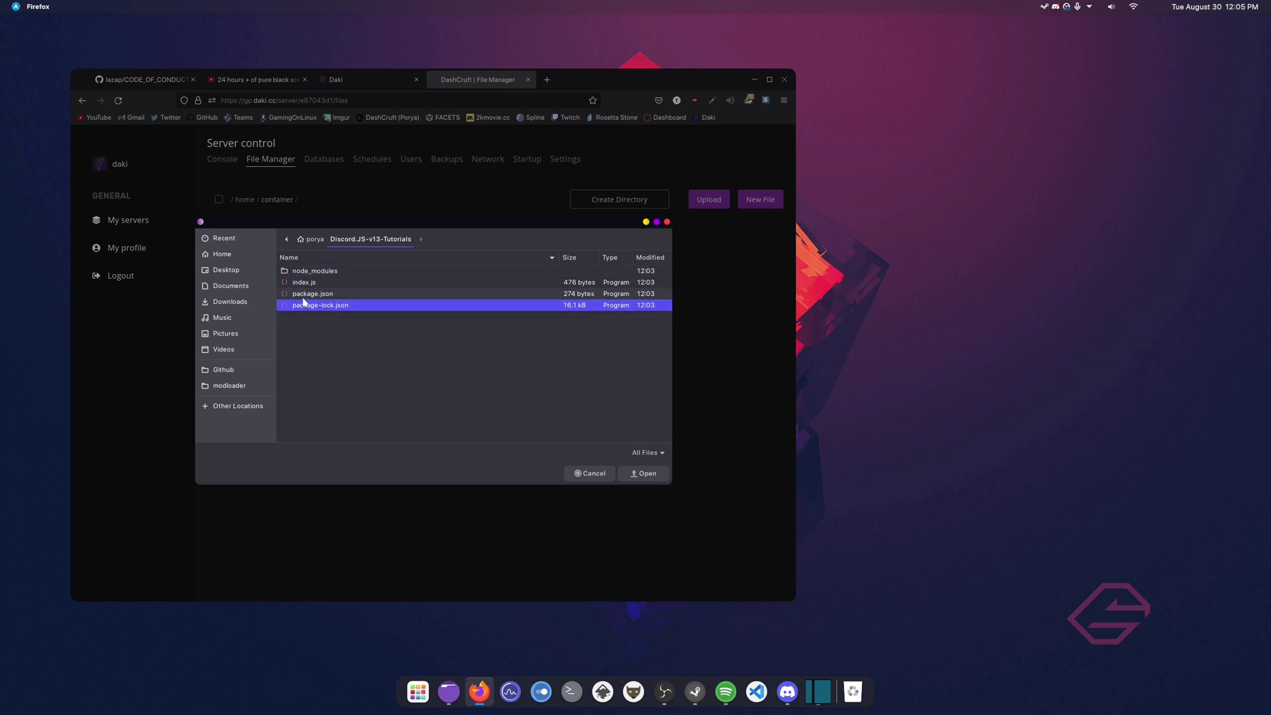
pyautogui.click(309, 297)
pyautogui.click(311, 301)
pyautogui.click(311, 297)
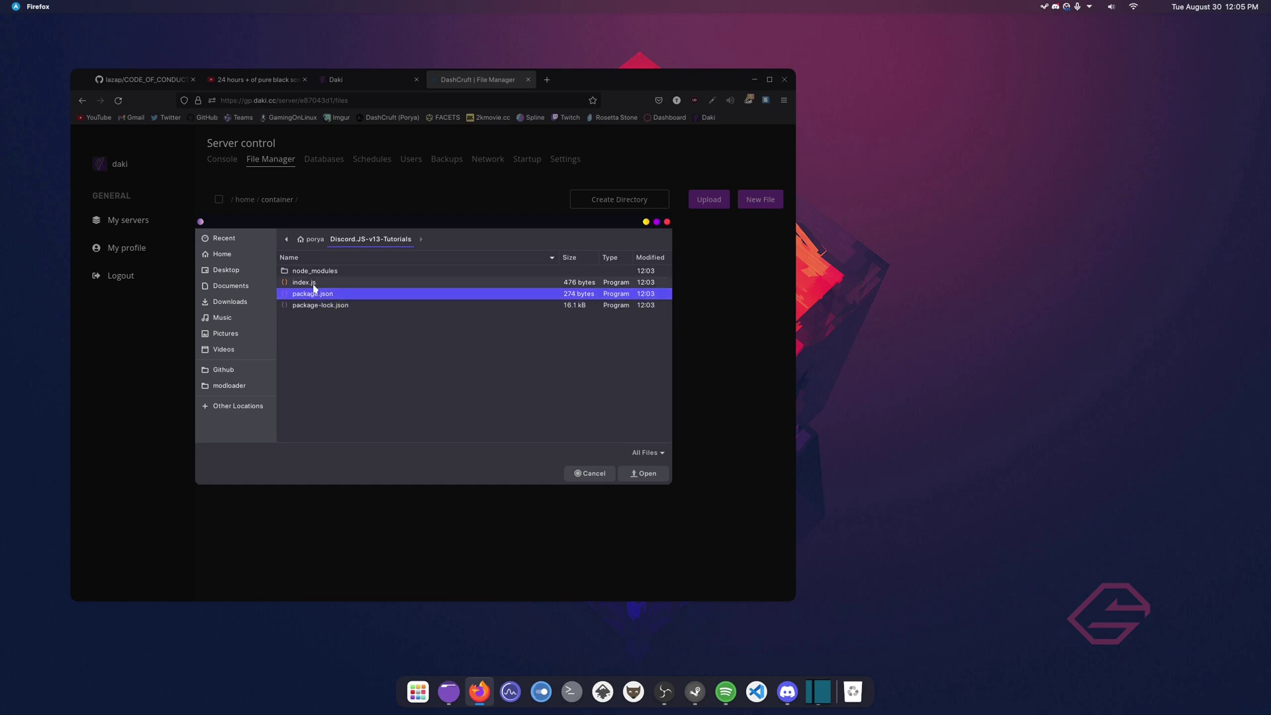
pyautogui.click(314, 286)
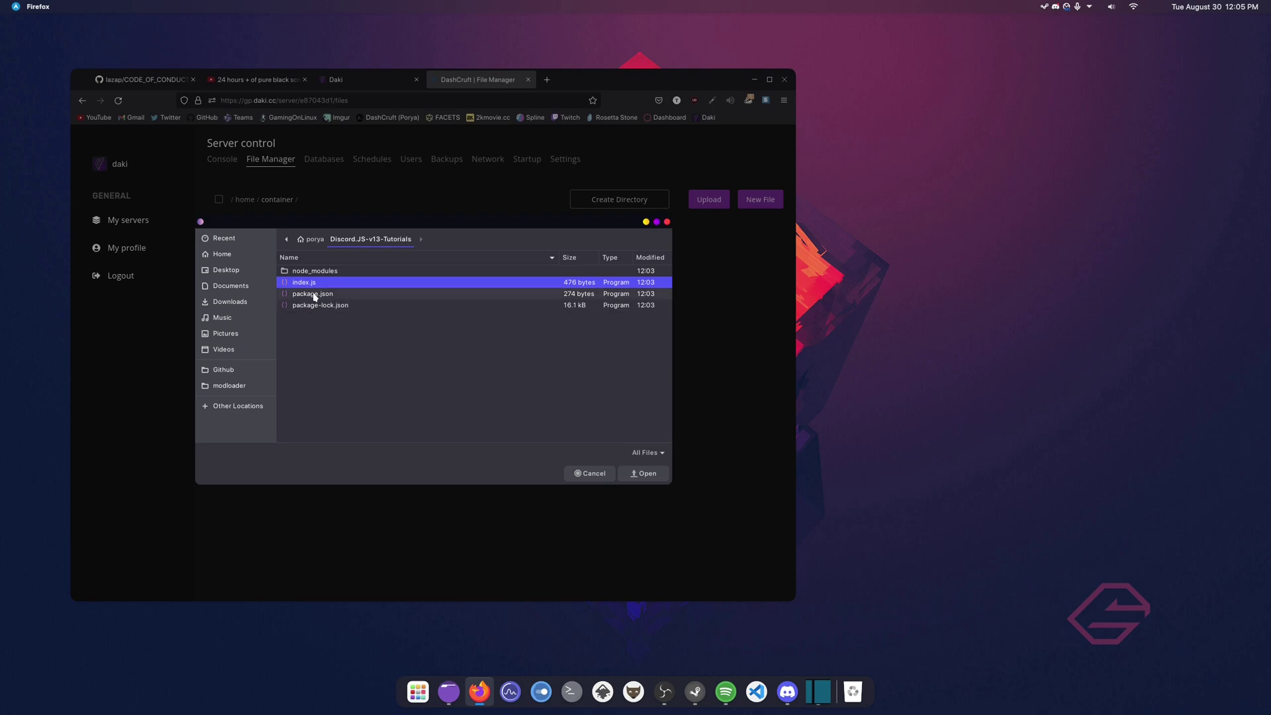
# - Upload index.js, package.json and package-lock.json to /home/container one at a time
pyautogui.click(633, 473)
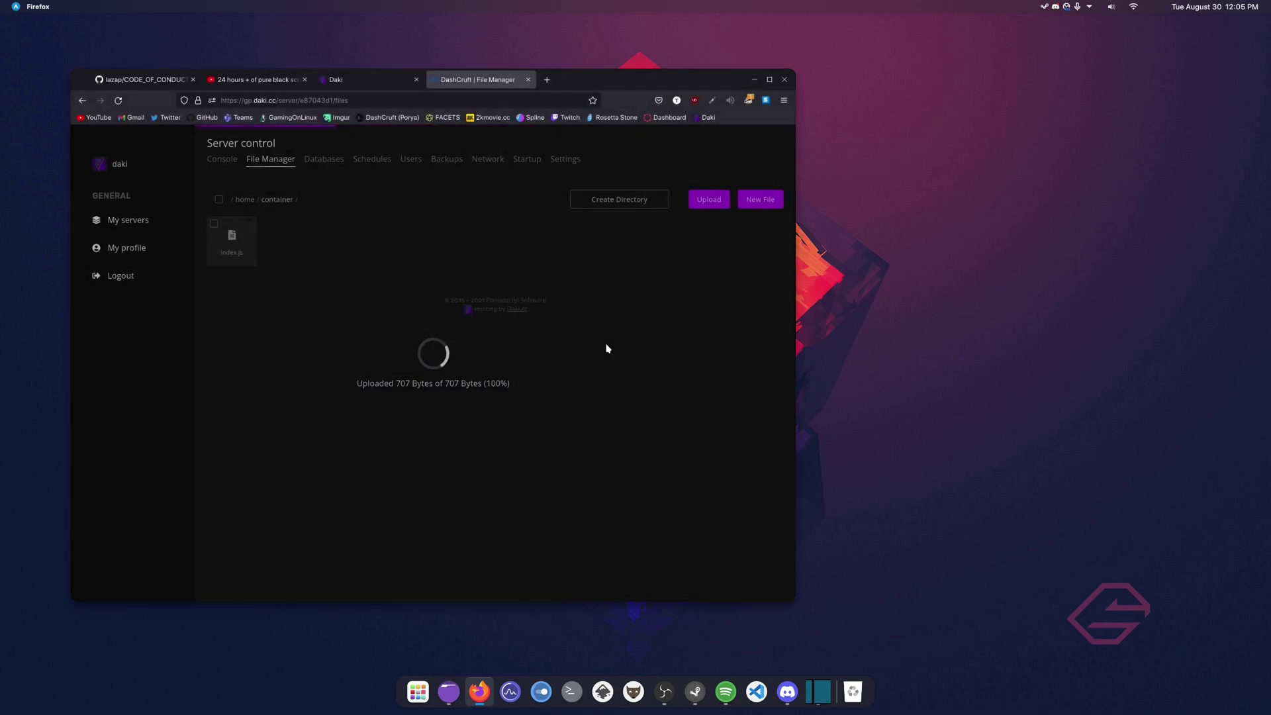
pyautogui.click(709, 199)
pyautogui.click(363, 295)
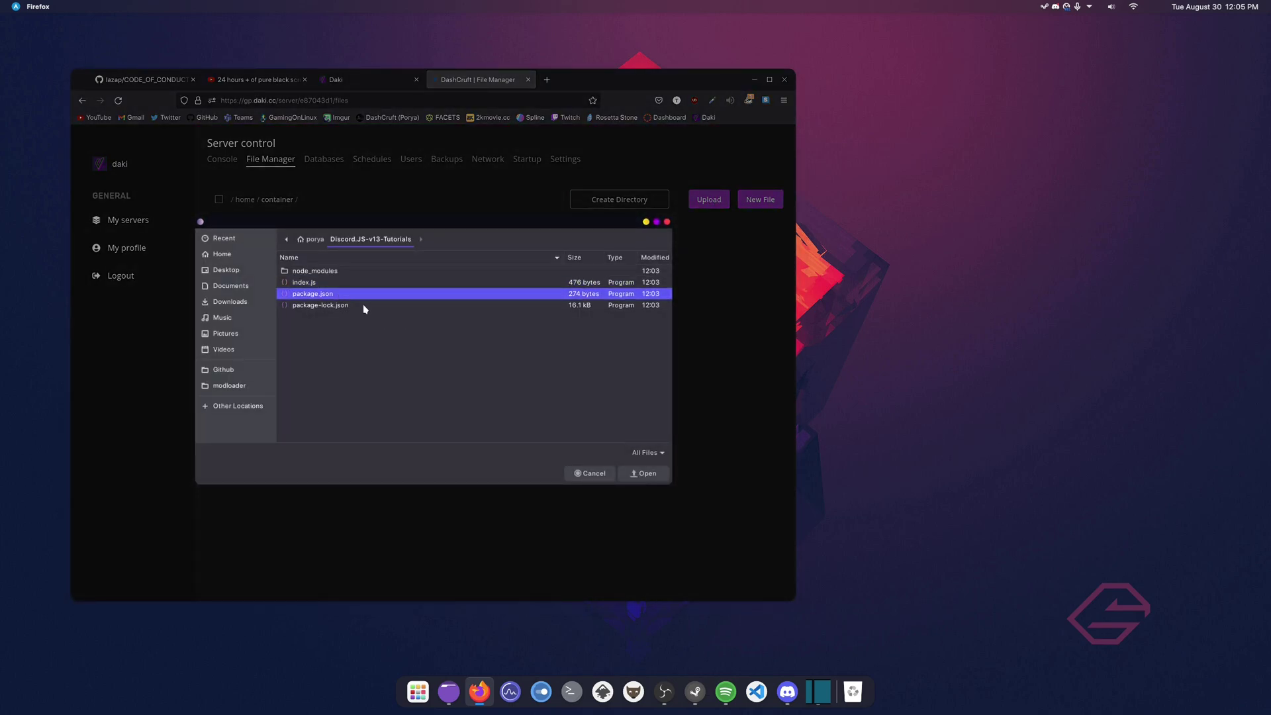
pyautogui.click(640, 473)
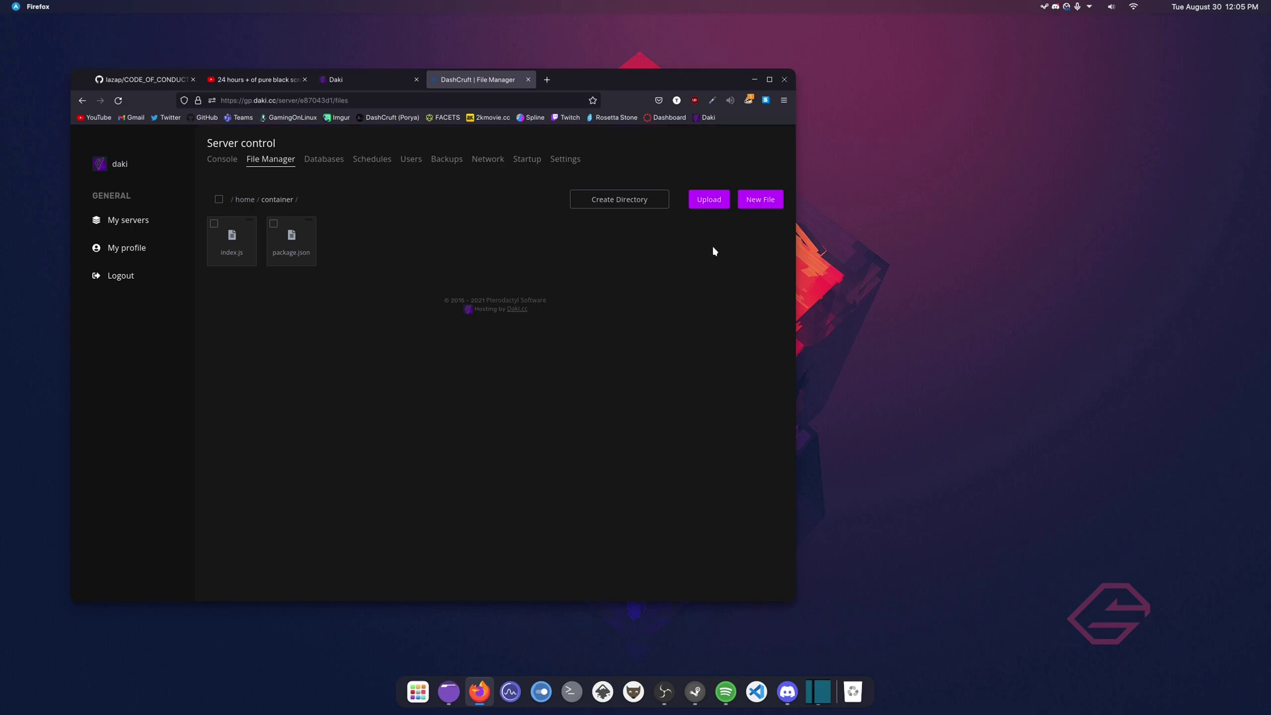
pyautogui.click(708, 199)
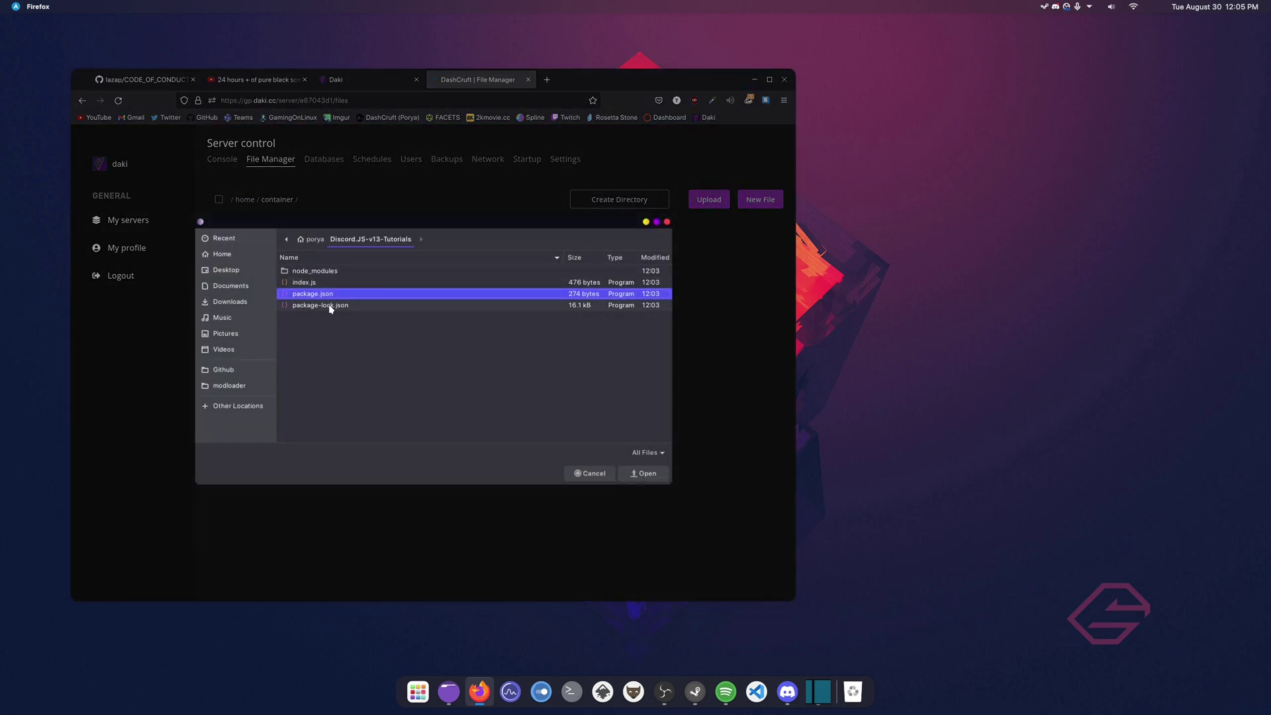
pyautogui.click(329, 306)
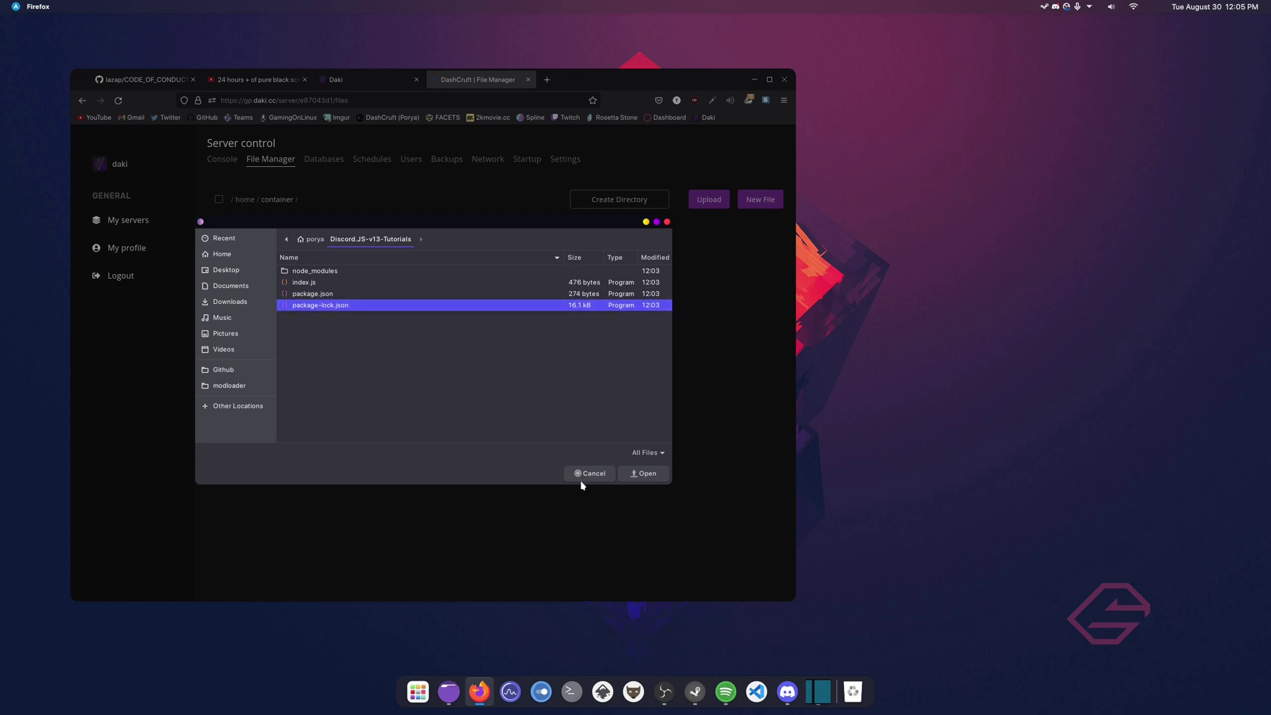
pyautogui.click(642, 473)
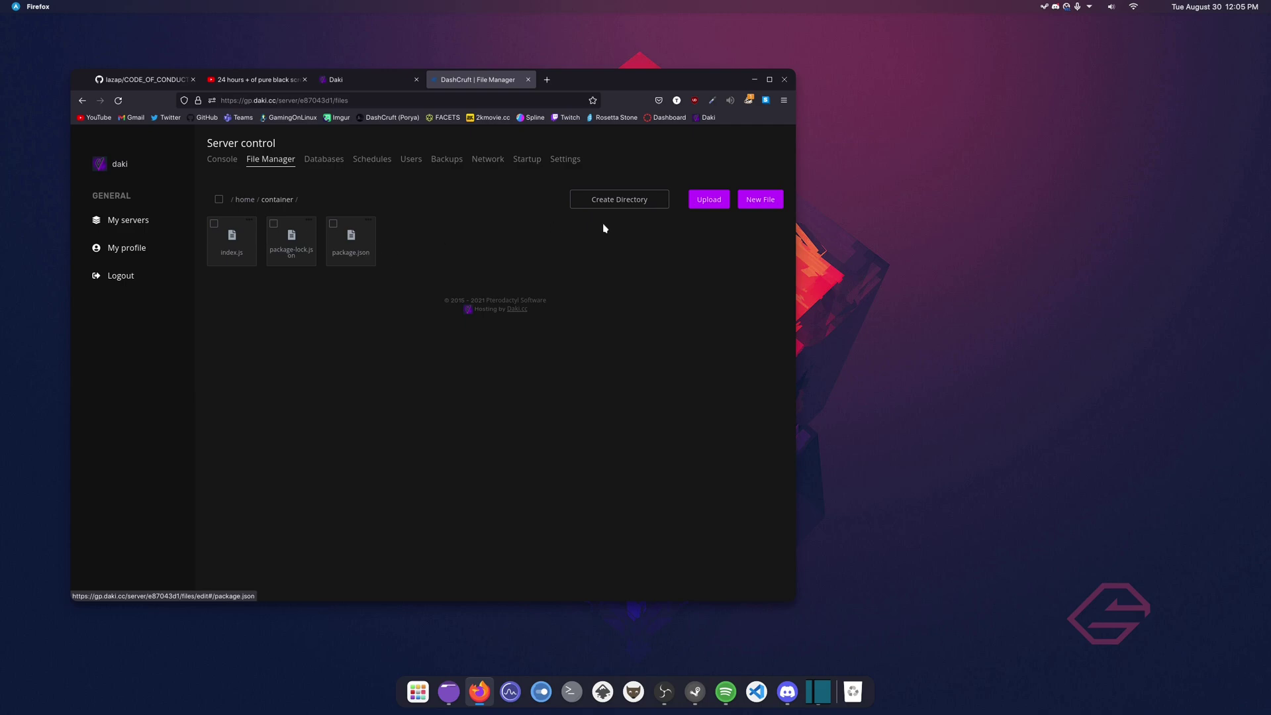
# - Cancel a further file picker and bring up the Create Directory dialog instead
pyautogui.click(696, 201)
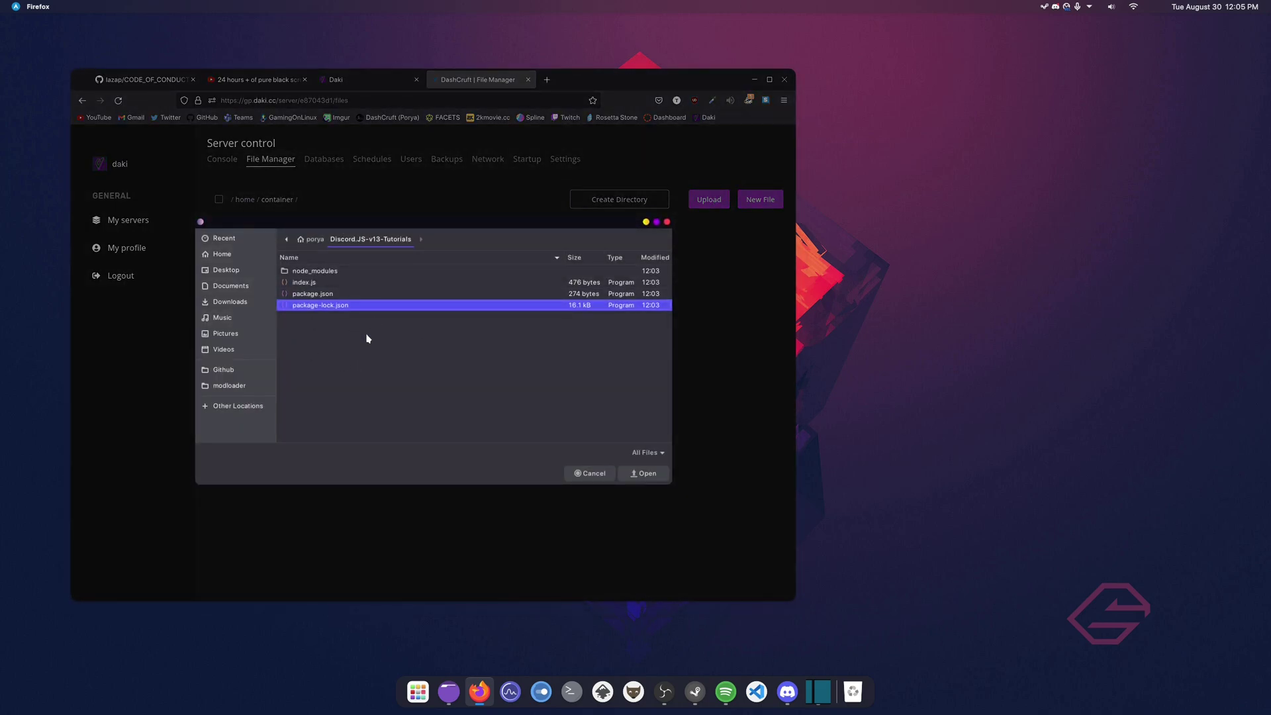
pyautogui.click(587, 474)
pyautogui.click(629, 202)
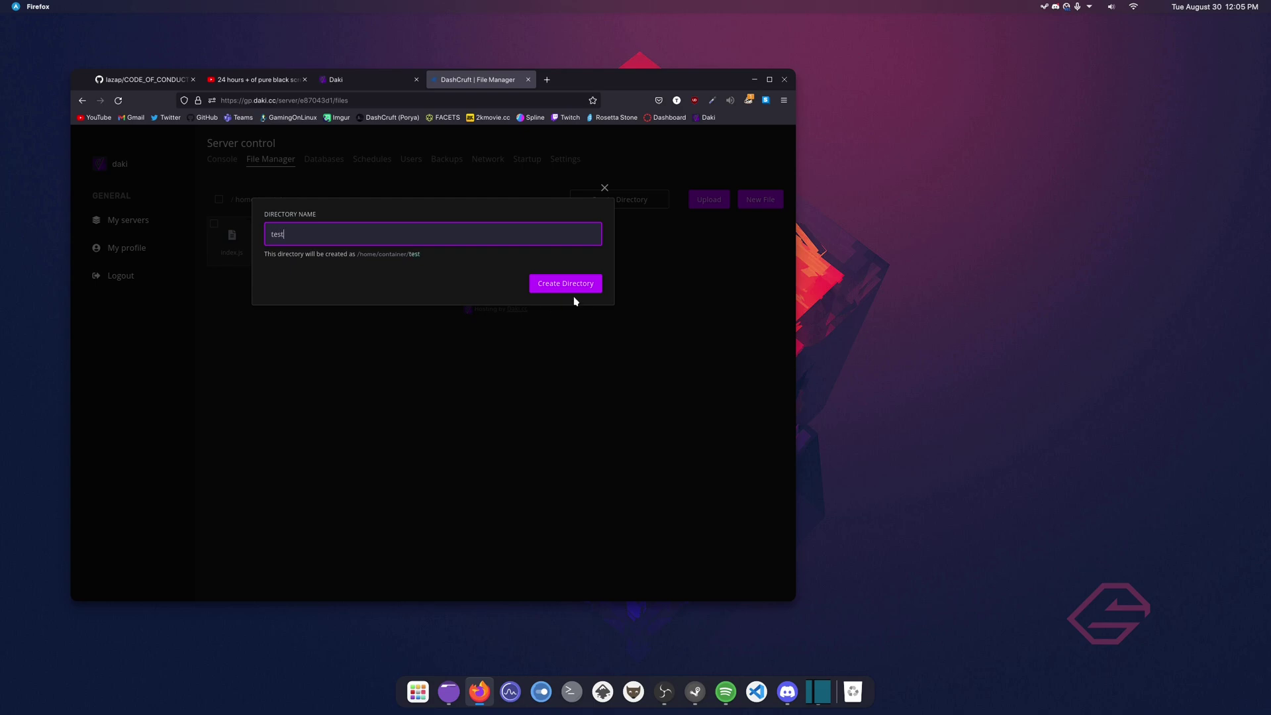
# - Create a src folder, open it to check it's empty, and go back
pyautogui.click(527, 284)
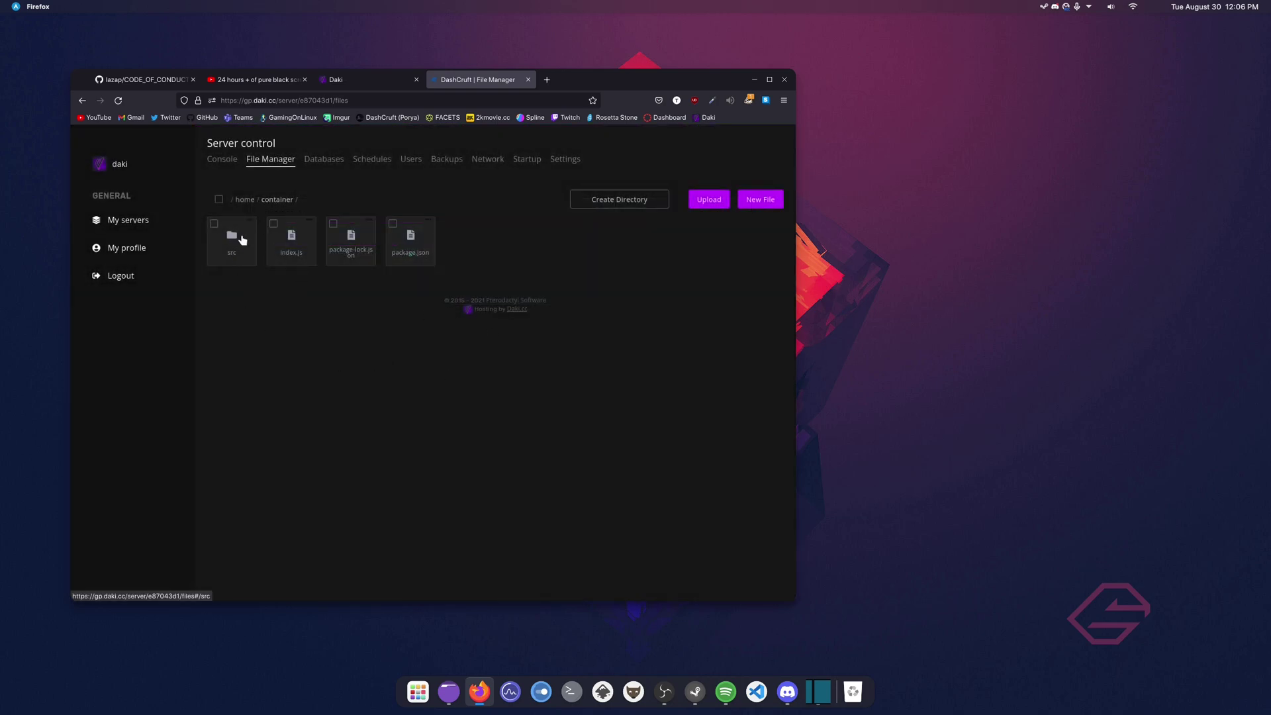
pyautogui.click(238, 244)
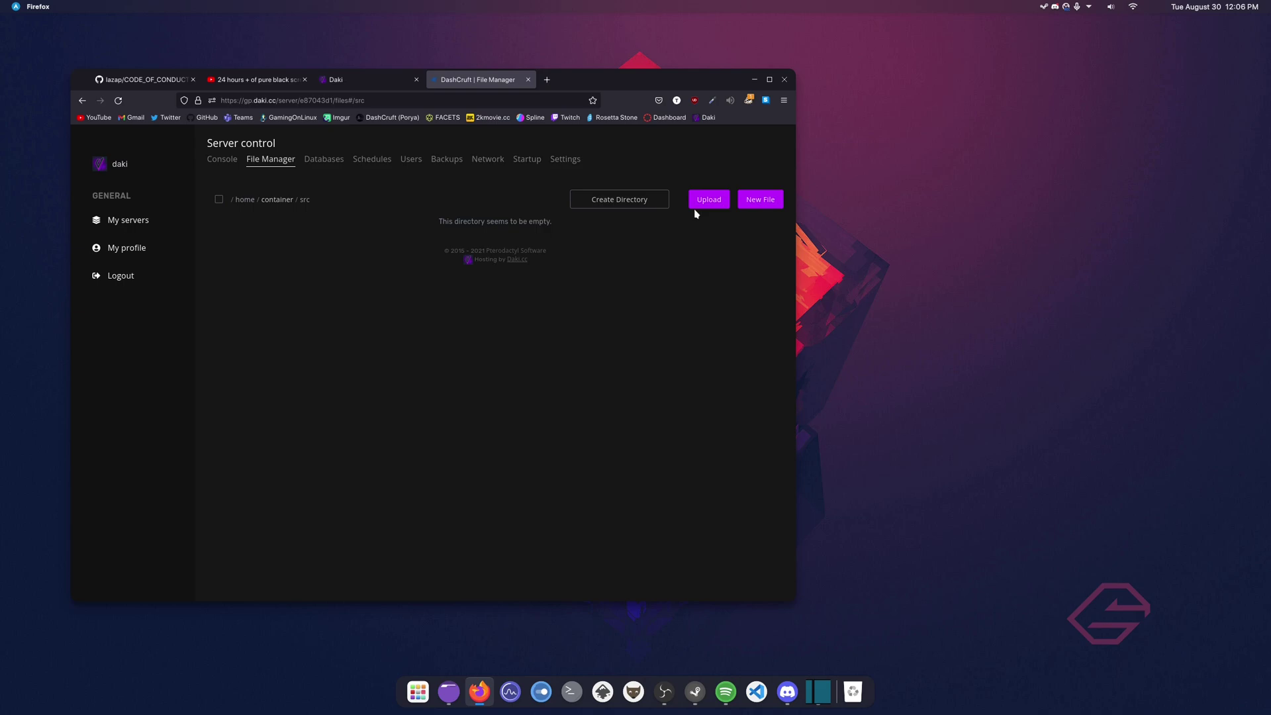
pyautogui.click(82, 100)
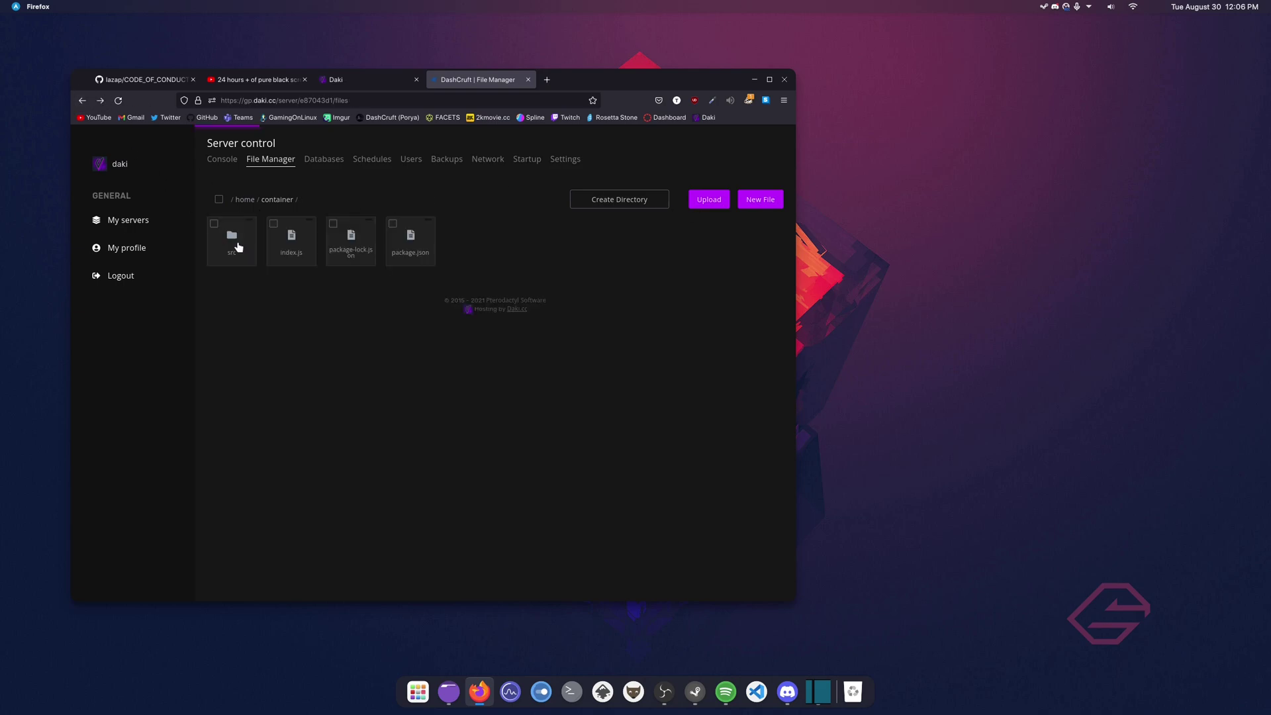
# - Tick the src folder and delete it, confirming Yes, Delete Files
pyautogui.click(215, 224)
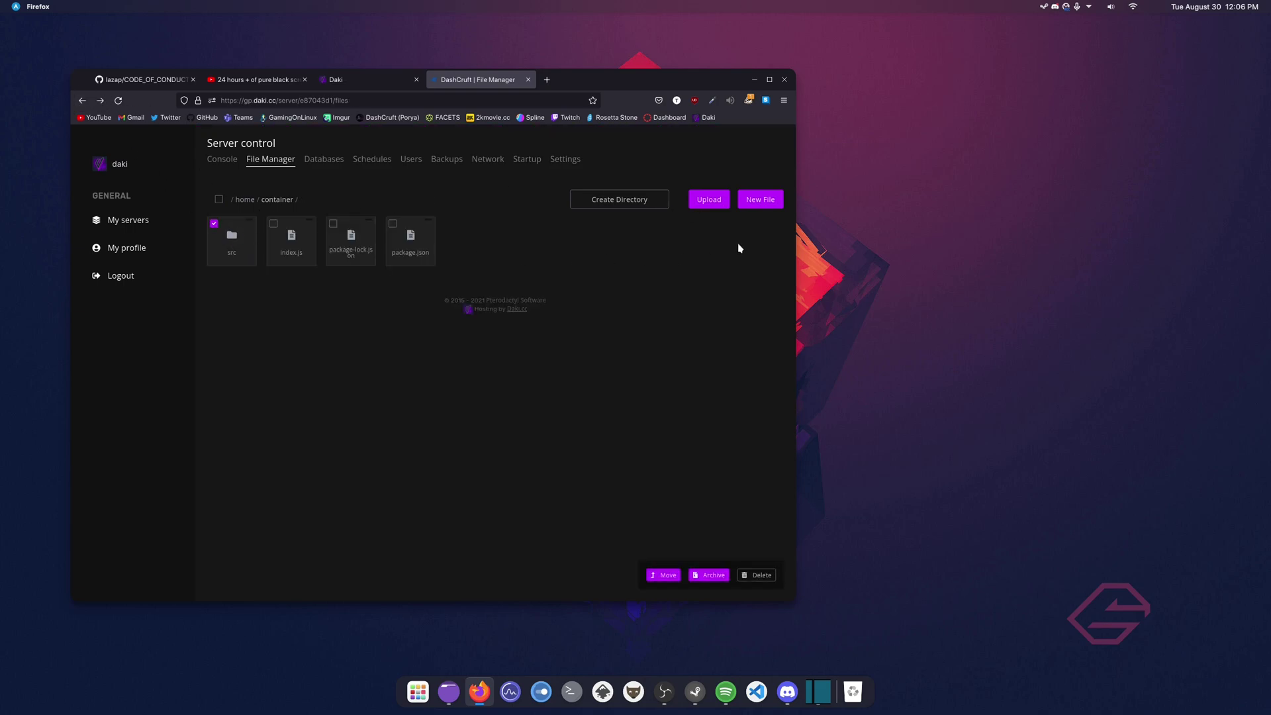
pyautogui.click(756, 575)
pyautogui.click(574, 300)
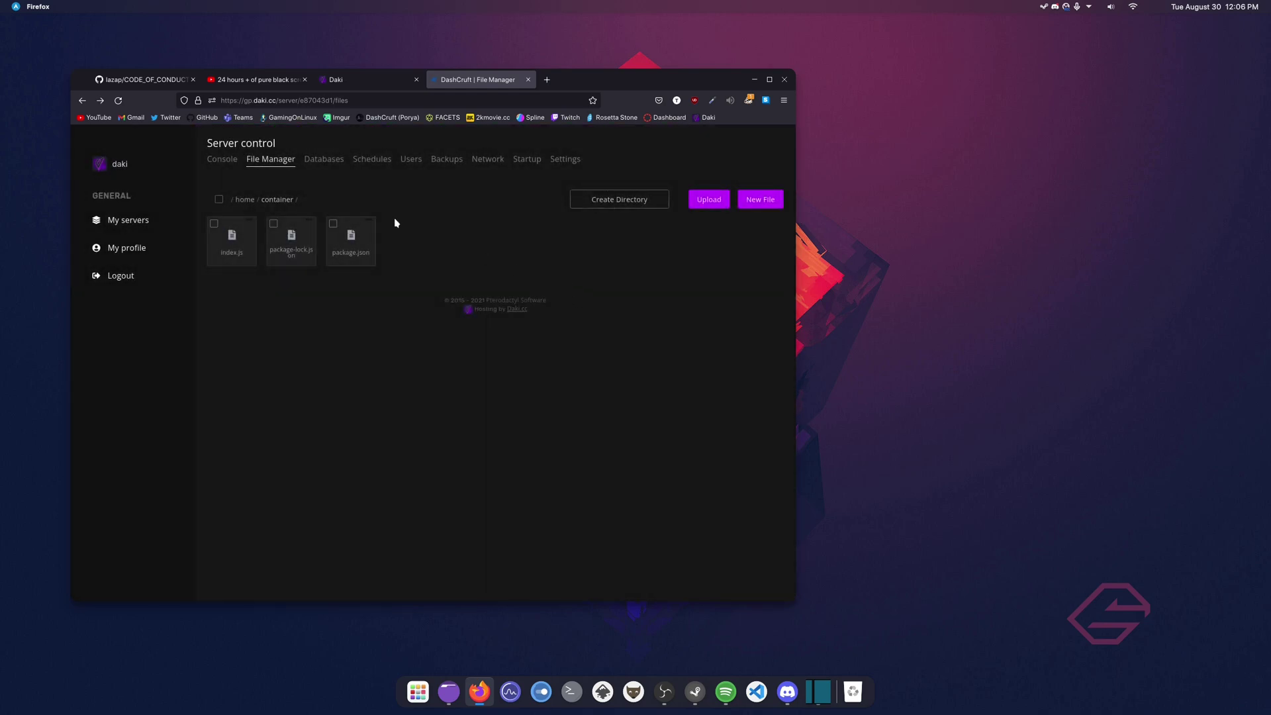
# - Start the DashCruft server from its Console view so the log reports 'Bot is online!'
pyautogui.click(220, 164)
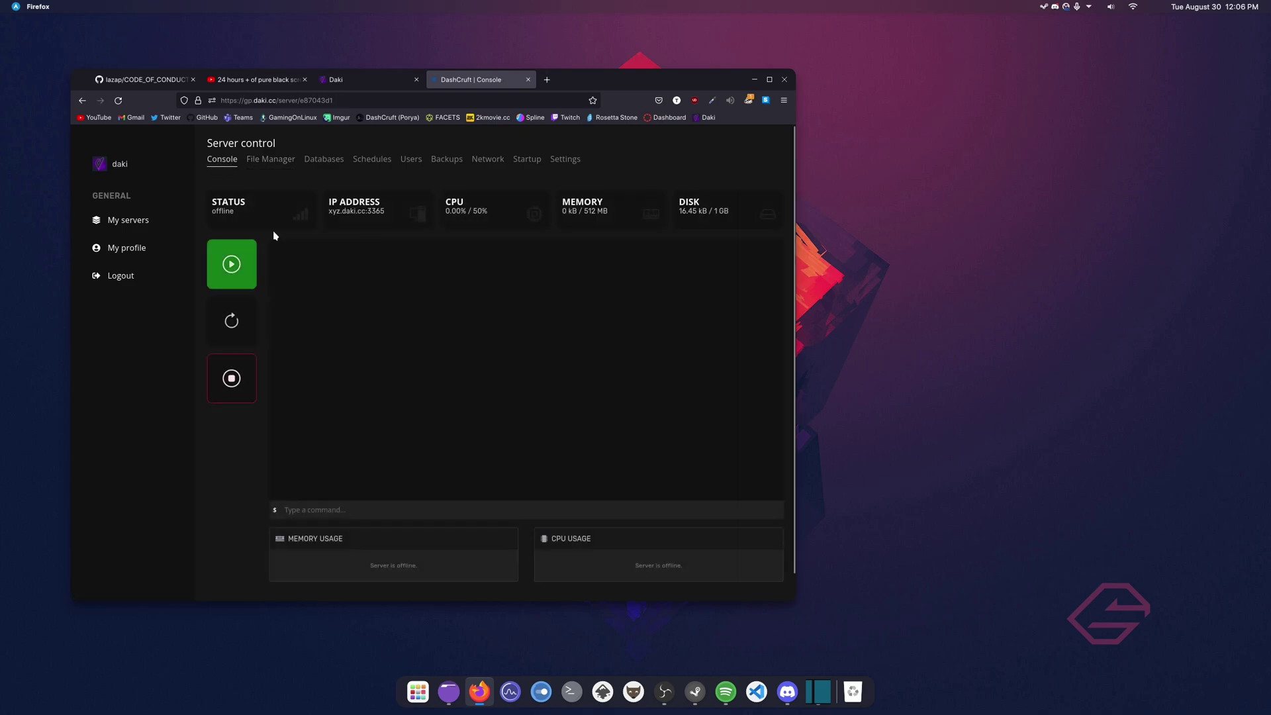
pyautogui.click(232, 264)
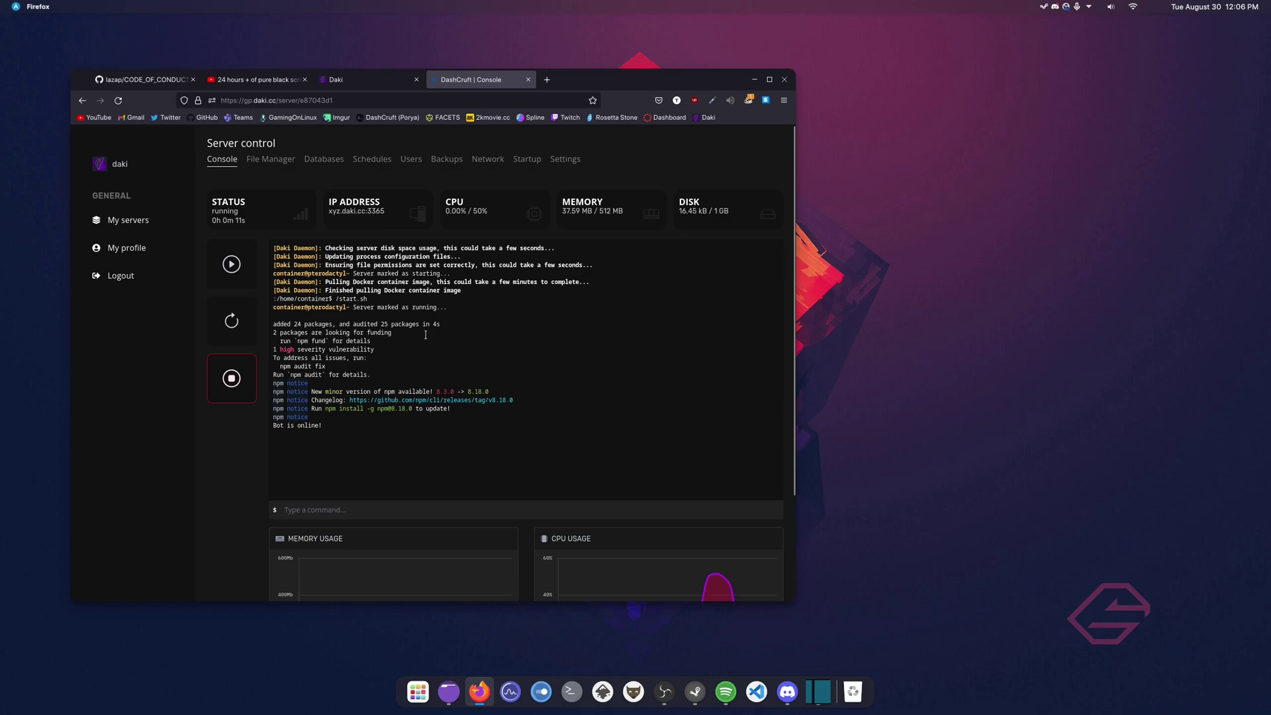
# - Confirm in Discord that the Survival Multiplayer bot is online, then return to DashCruft's File Manager
pyautogui.click(787, 691)
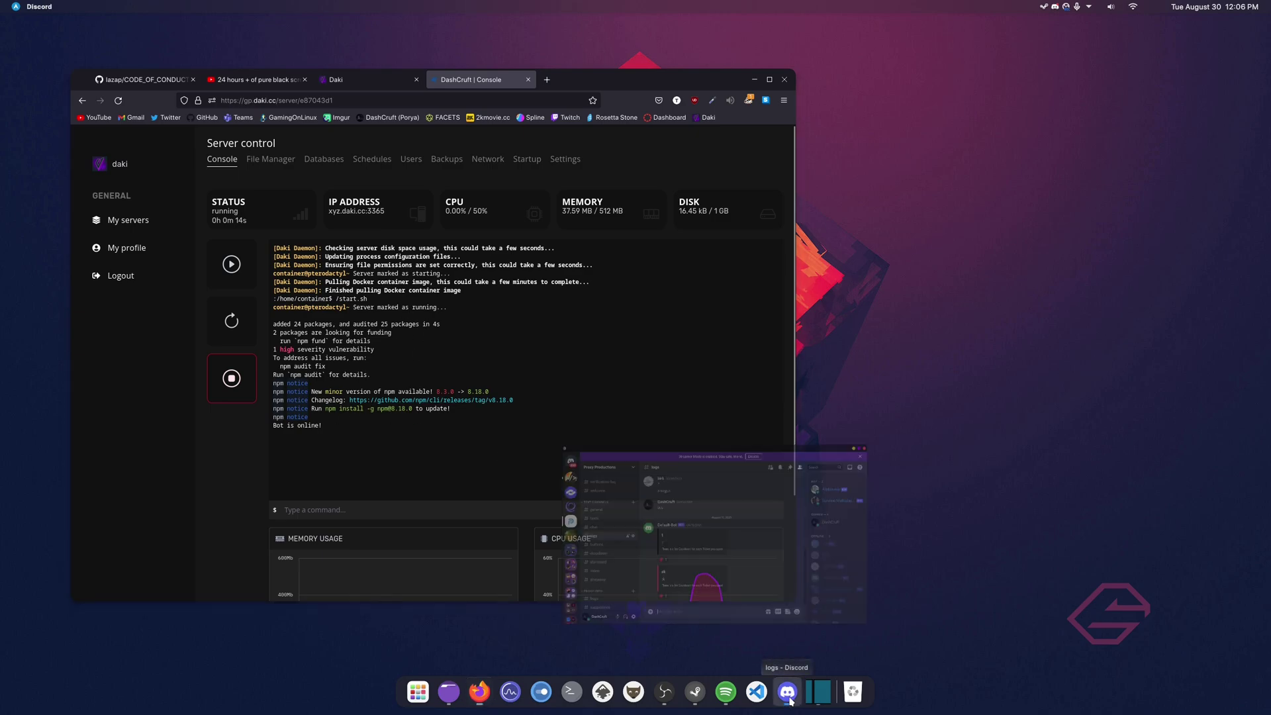
pyautogui.click(873, 300)
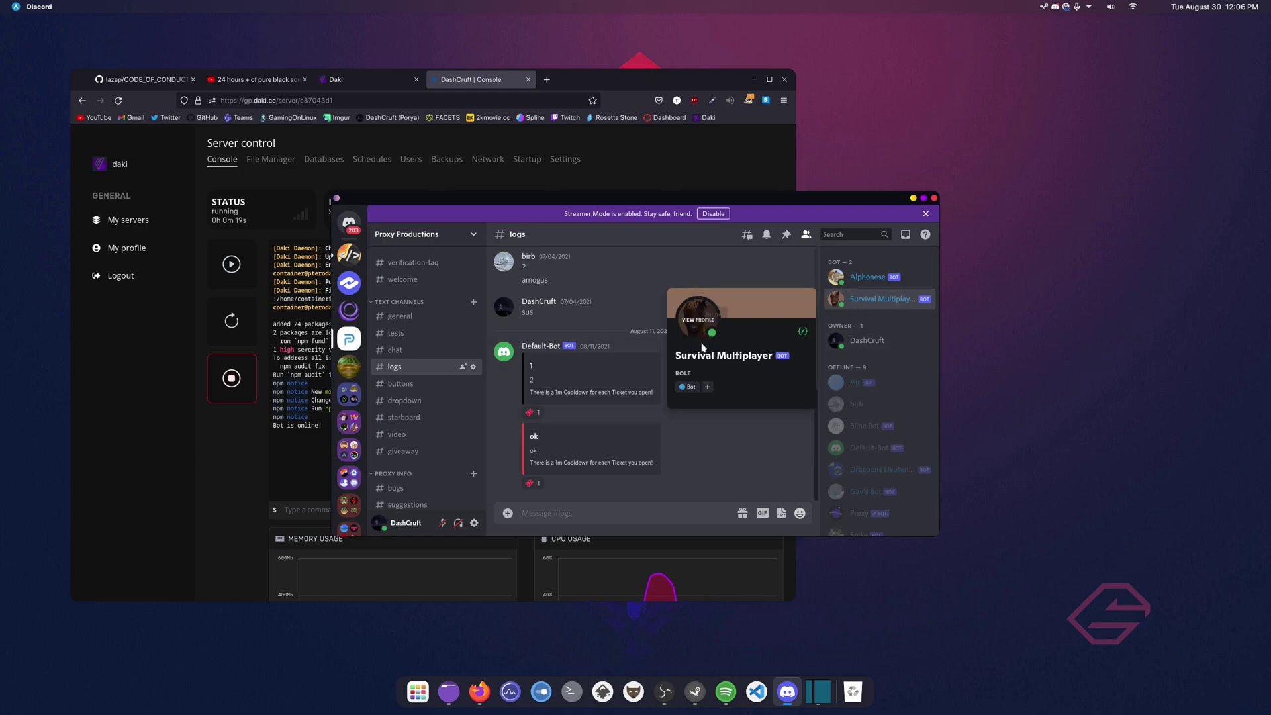
pyautogui.moveTo(675, 356); pyautogui.dragTo(778, 361)
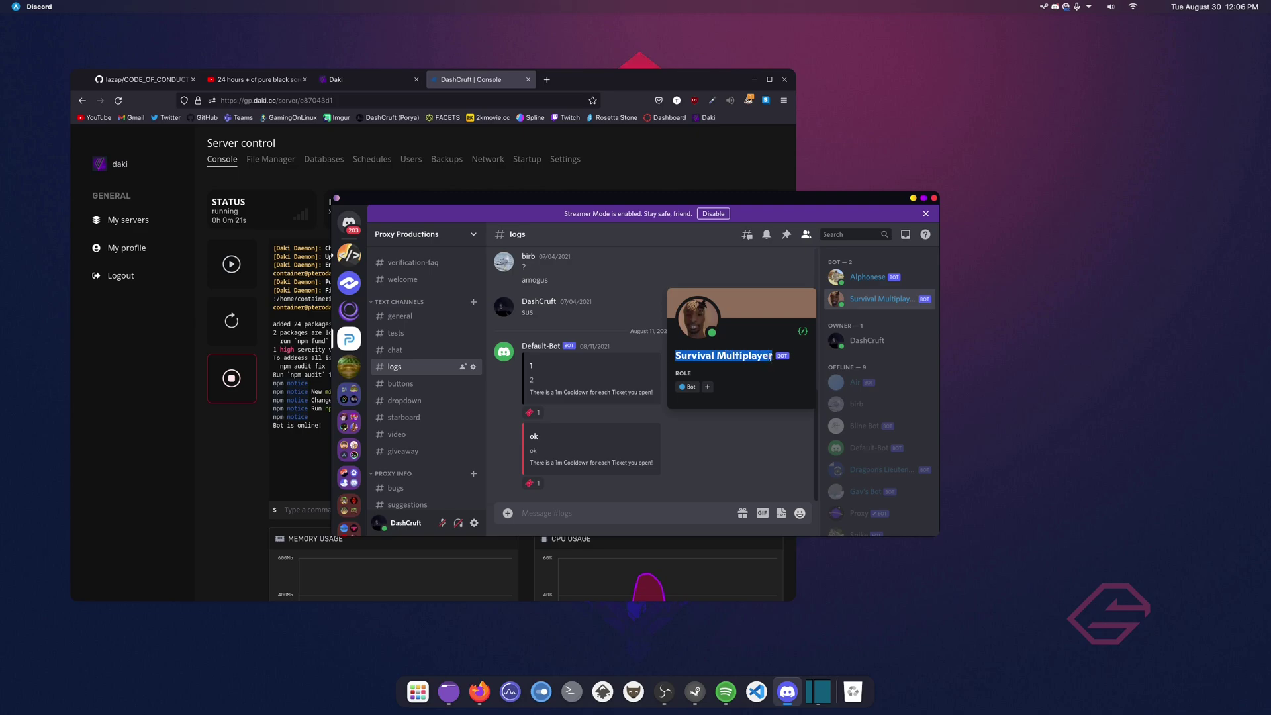
pyautogui.click(270, 160)
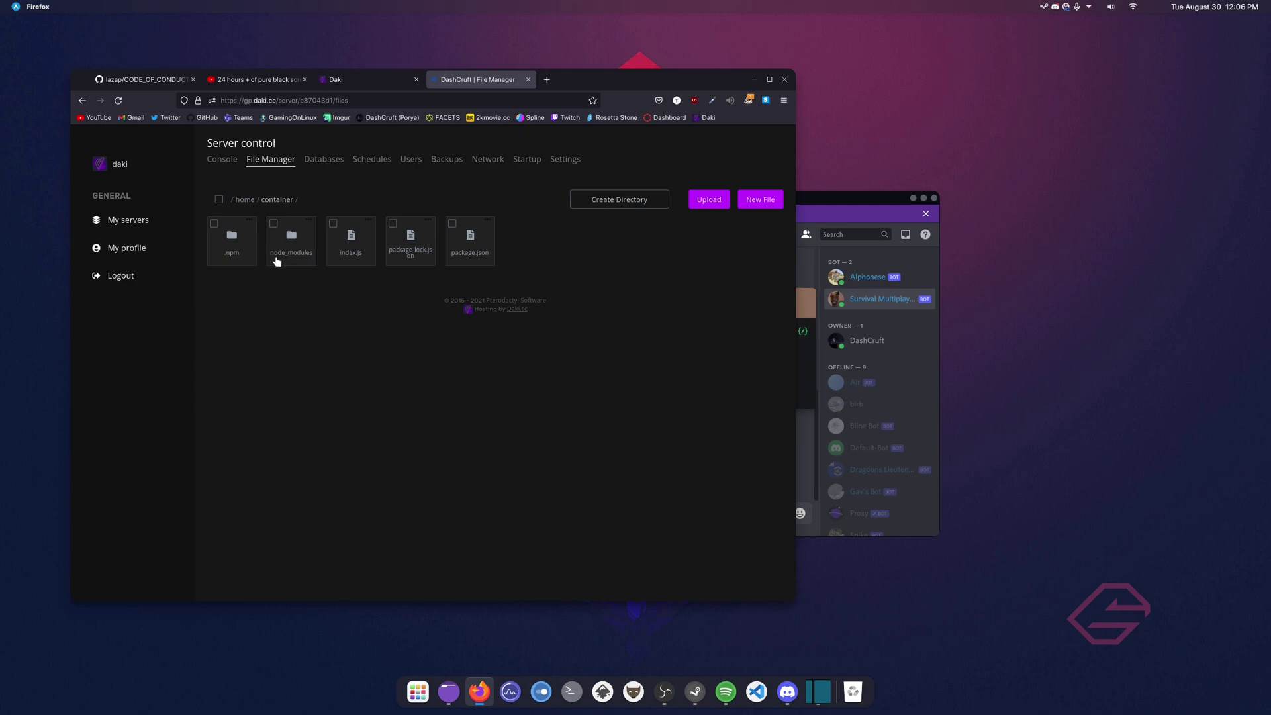
pyautogui.click(222, 160)
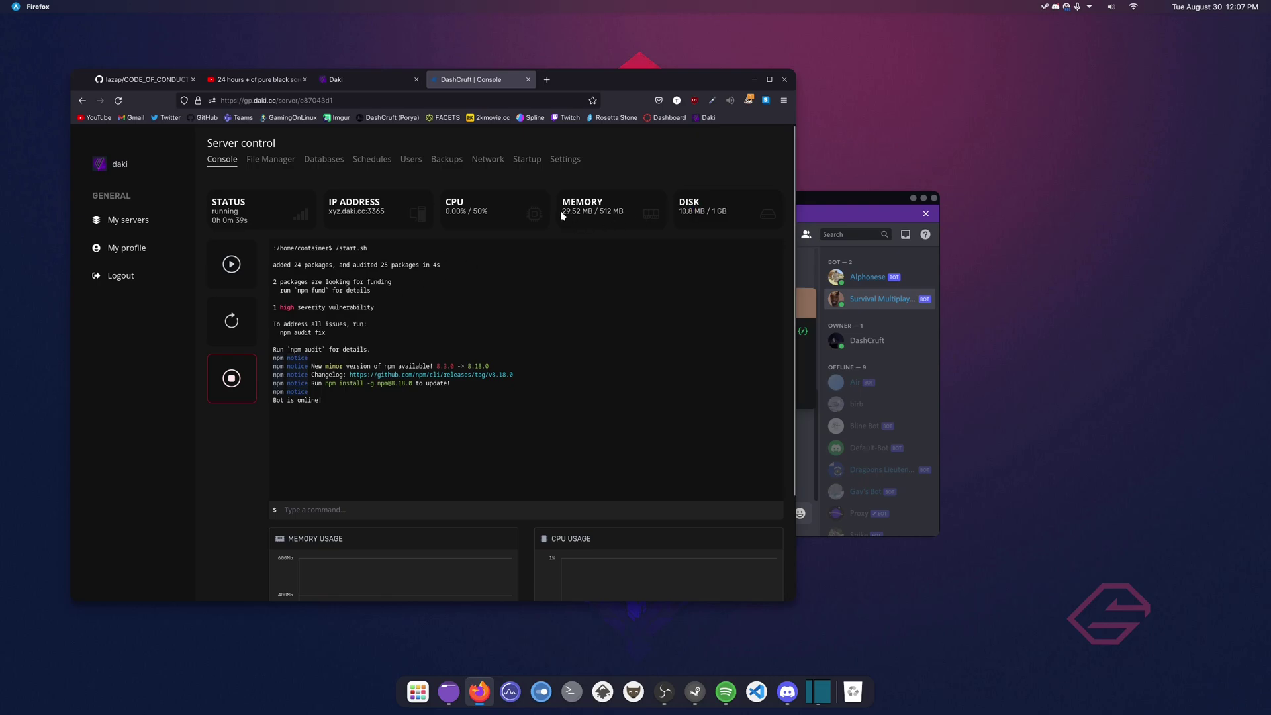
pyautogui.moveTo(561, 200); pyautogui.dragTo(593, 212)
pyautogui.click(592, 213)
pyautogui.scroll(-3, 434, 476)
pyautogui.scroll(3, 454, 463)
pyautogui.scroll(-3, 199, 364)
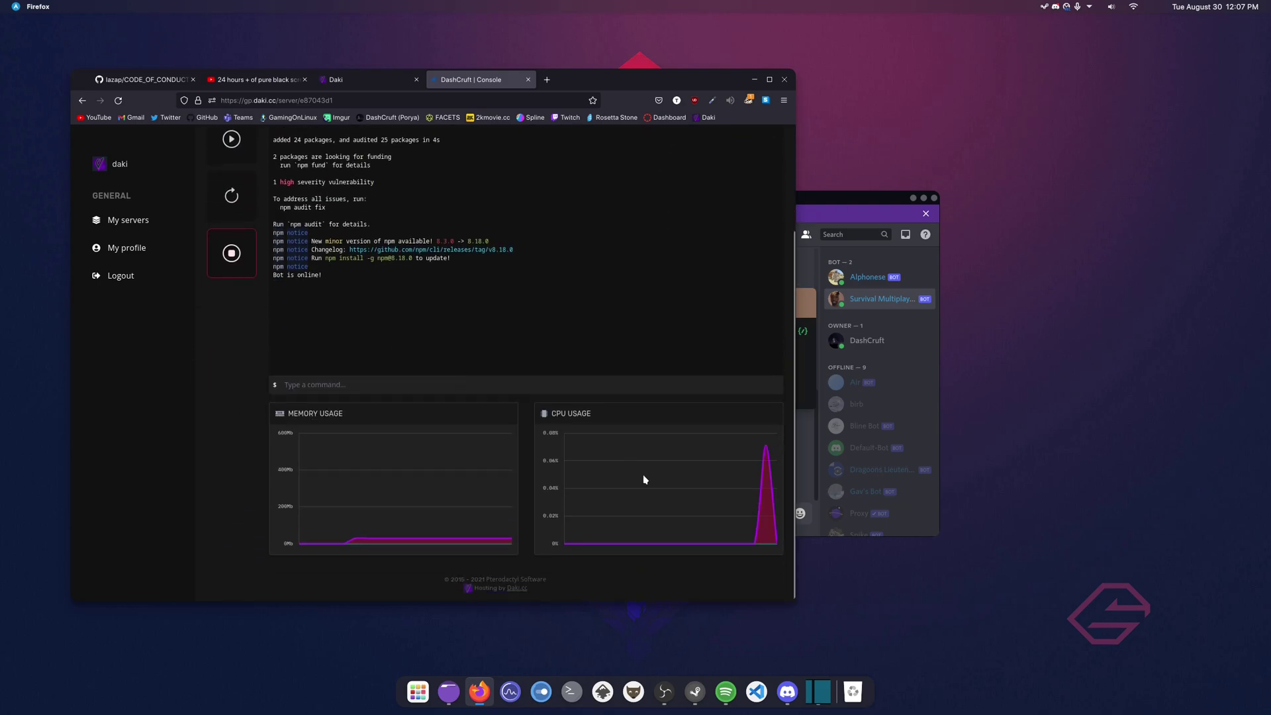
pyautogui.scroll(3, 327, 448)
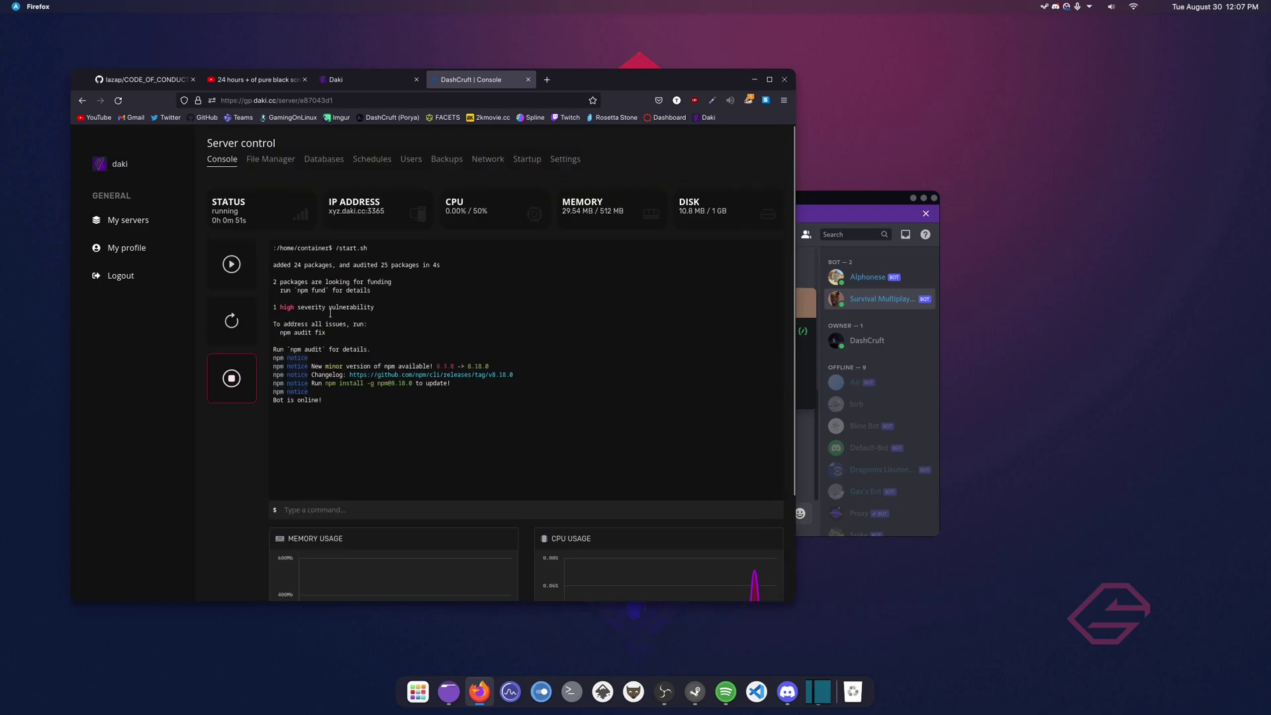
pyautogui.click(270, 159)
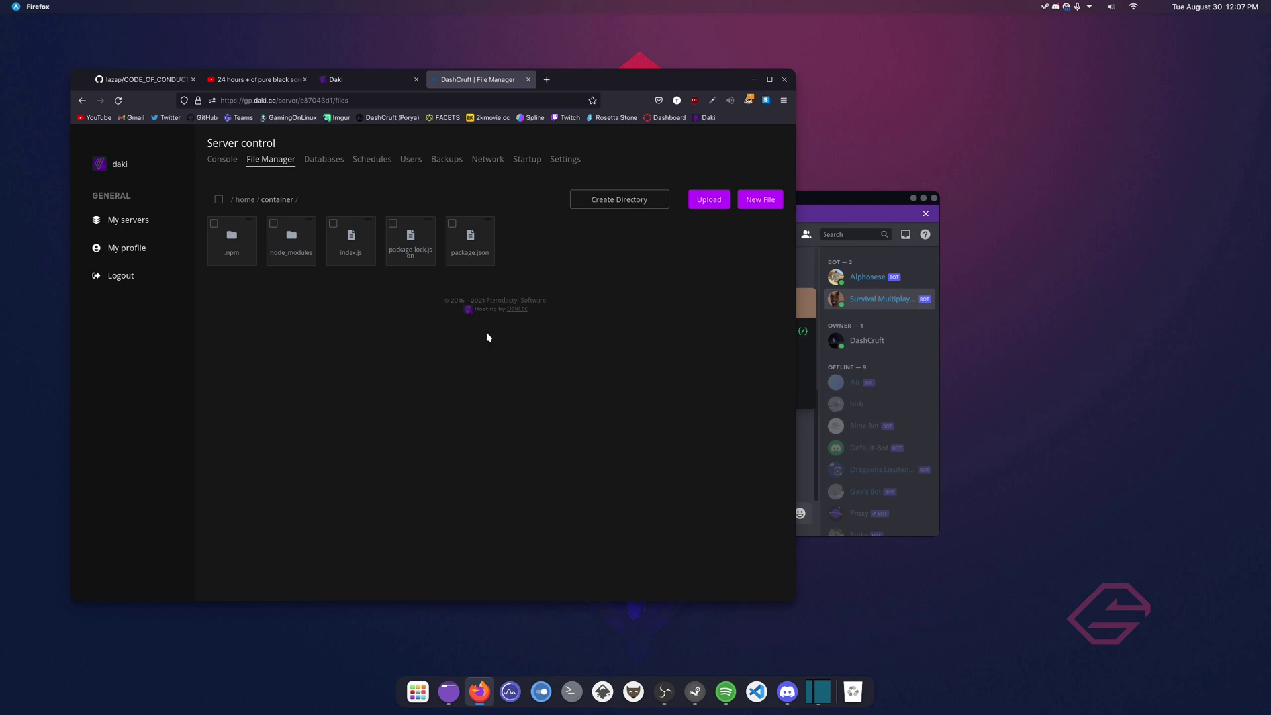
pyautogui.click(351, 245)
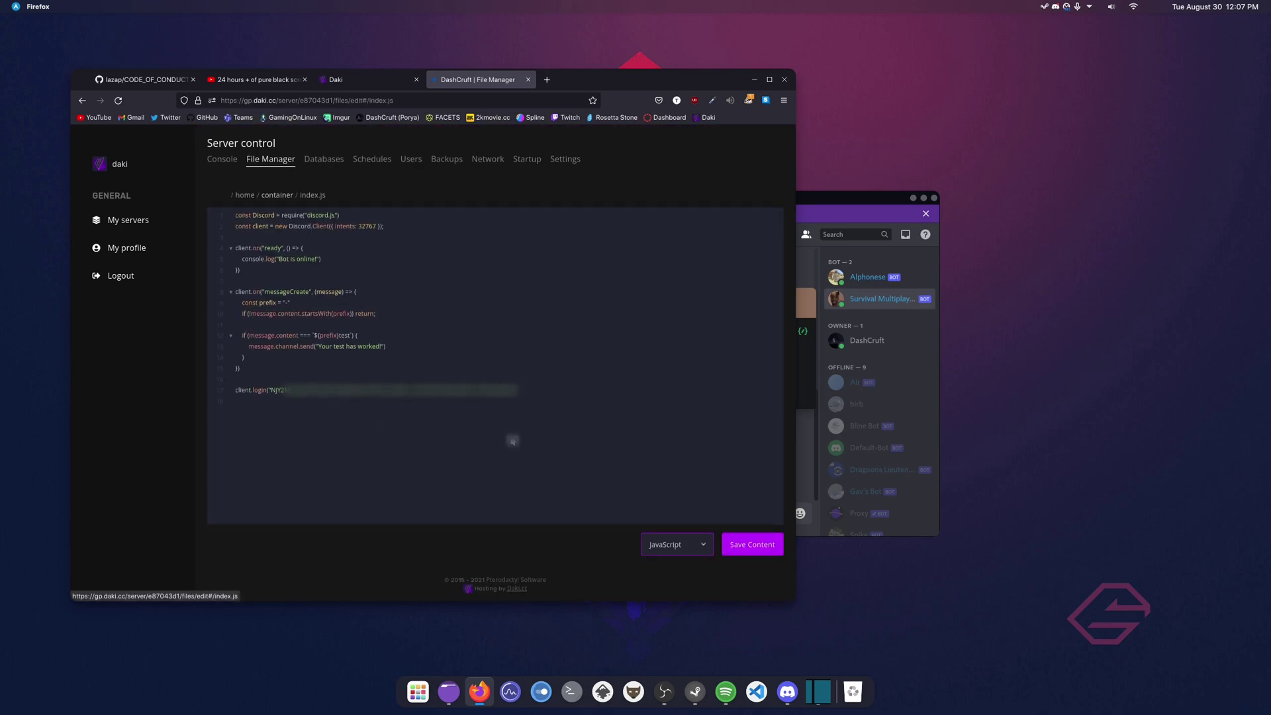
pyautogui.click(292, 196)
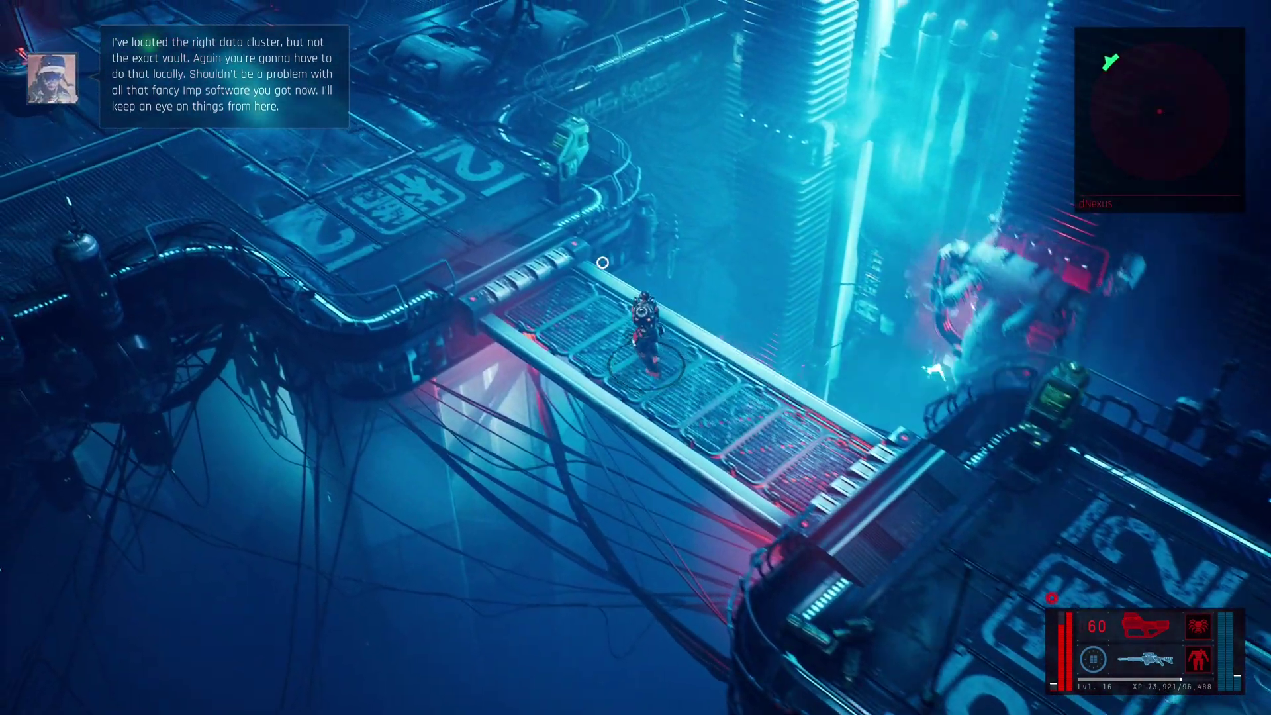
# - Walk the character up-left along the walkways toward the Data Vault Access Chamber, then pause
pyautogui.press('w')
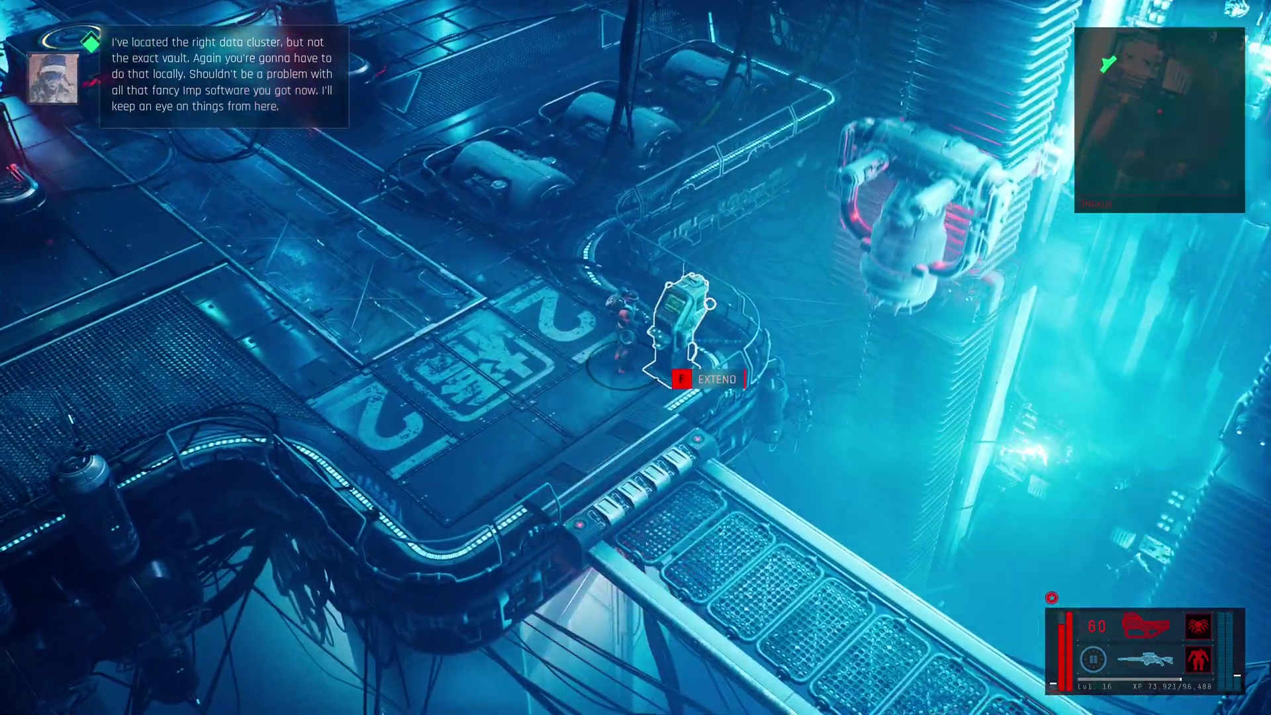
pyautogui.press('w')
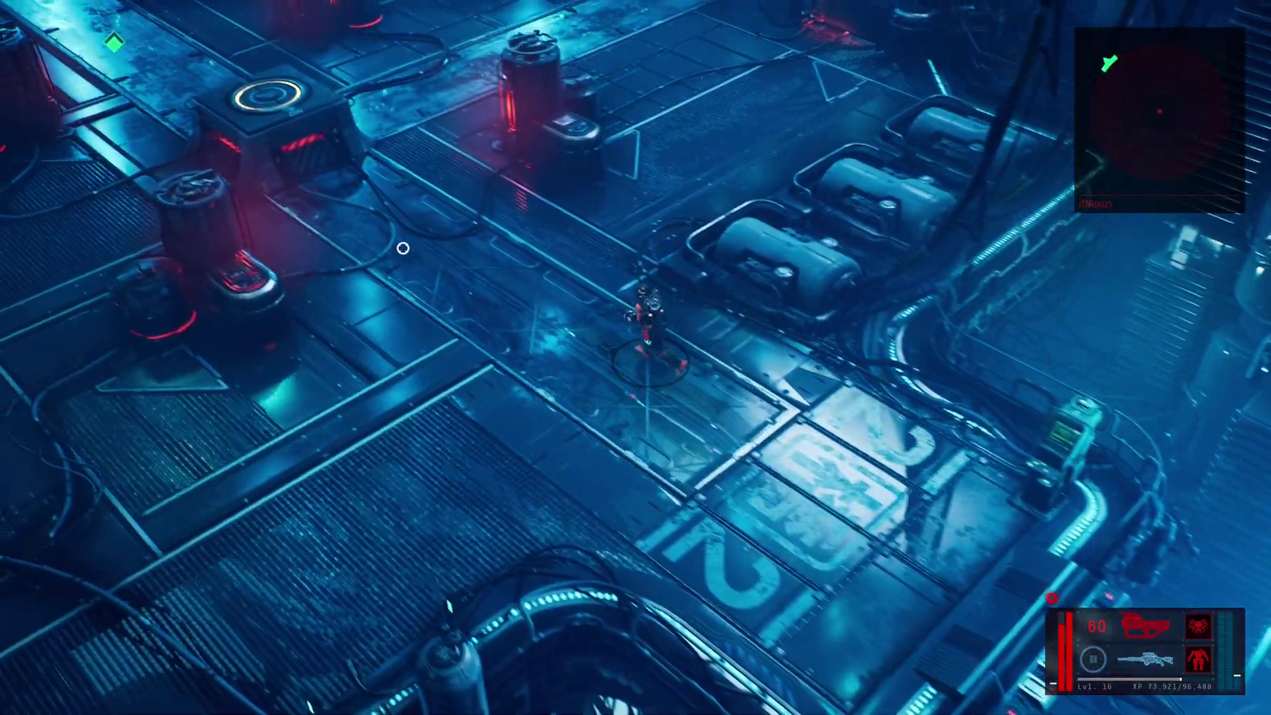
pyautogui.press('w')
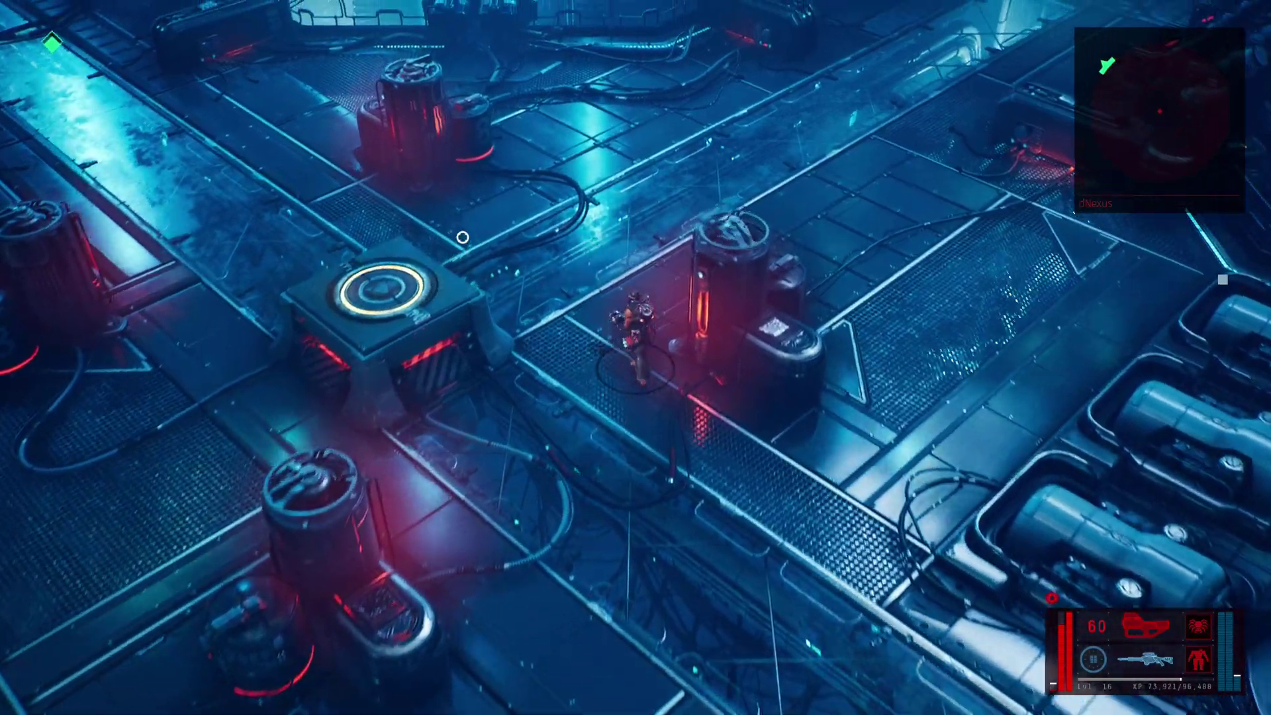
pyautogui.press('w')
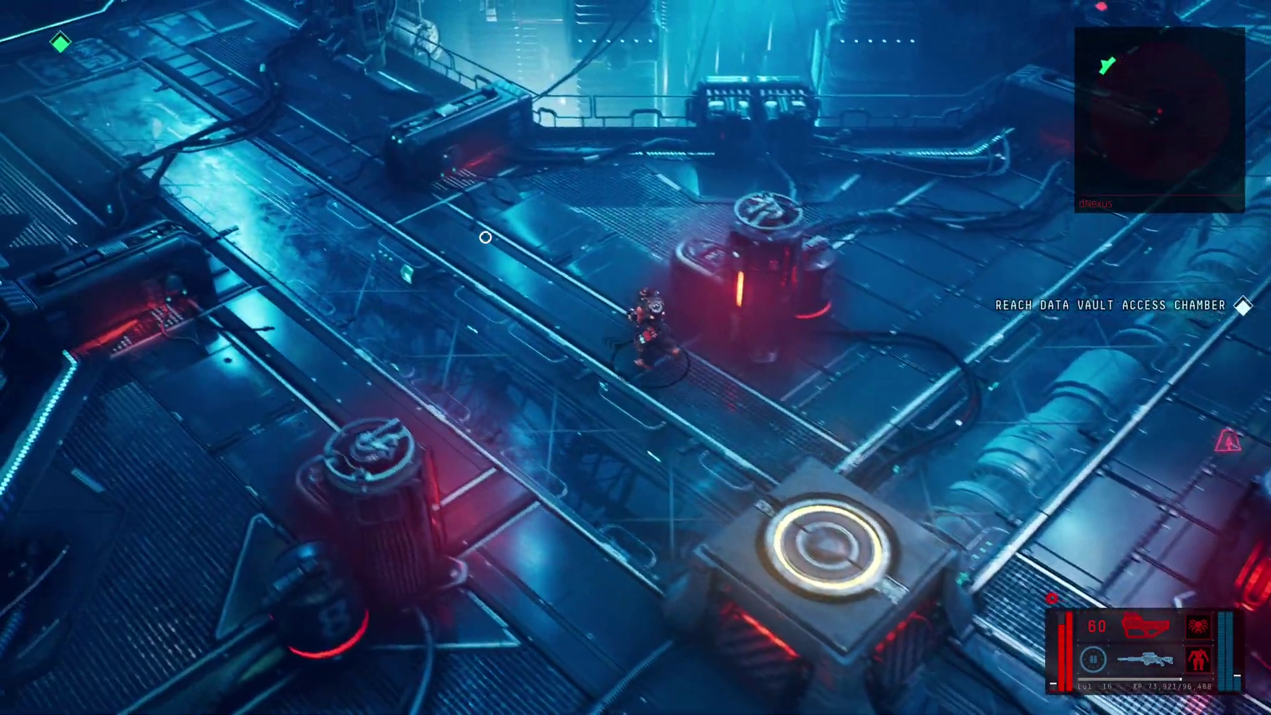
pyautogui.press('w')
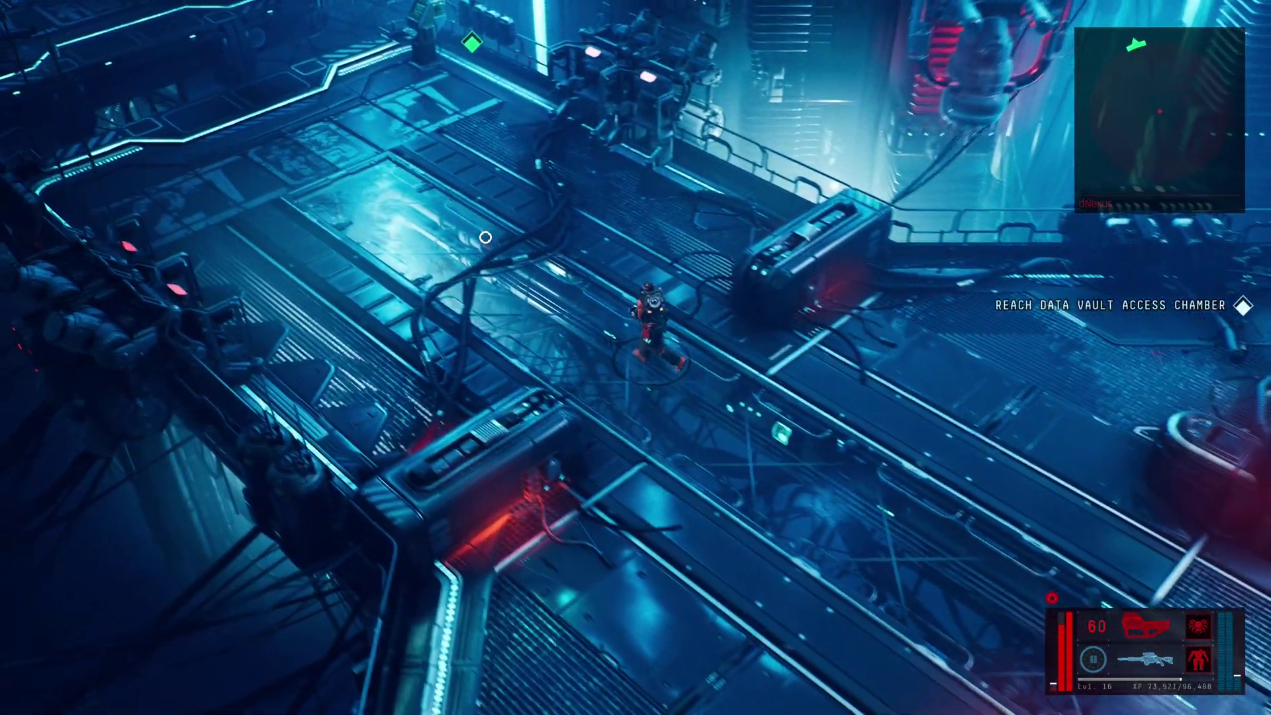
pyautogui.press('w')
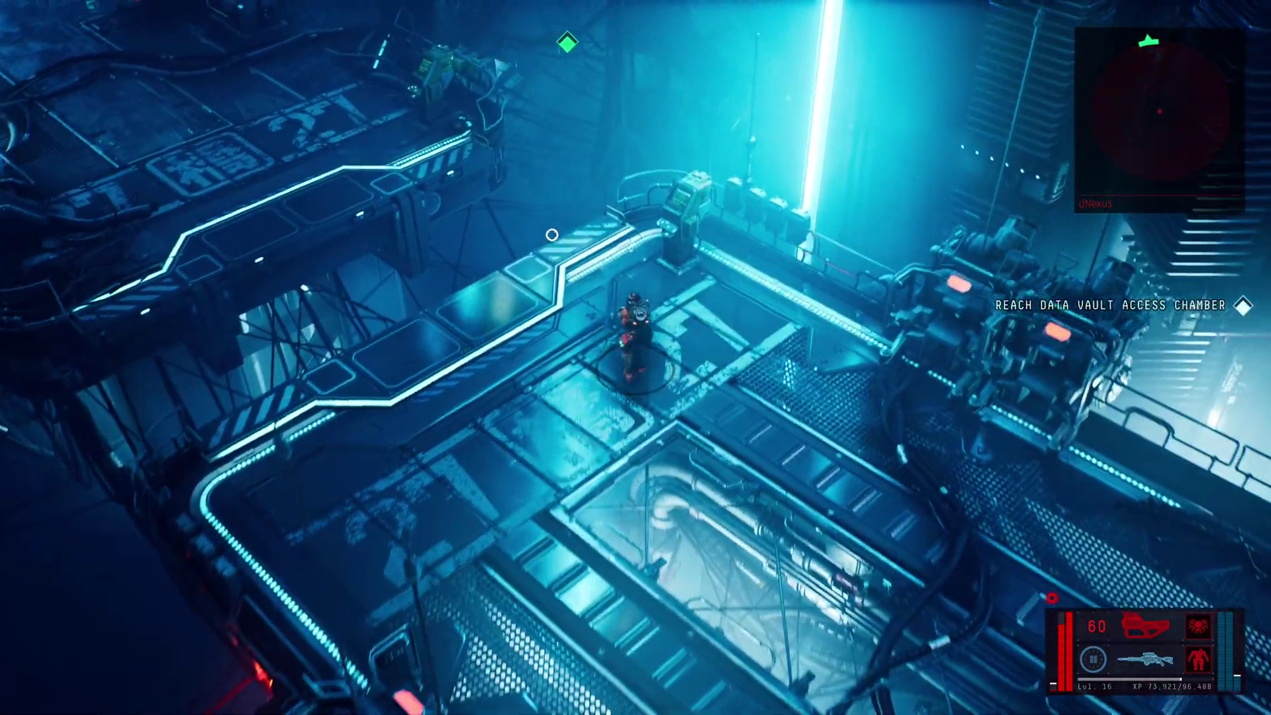
pyautogui.press('w')
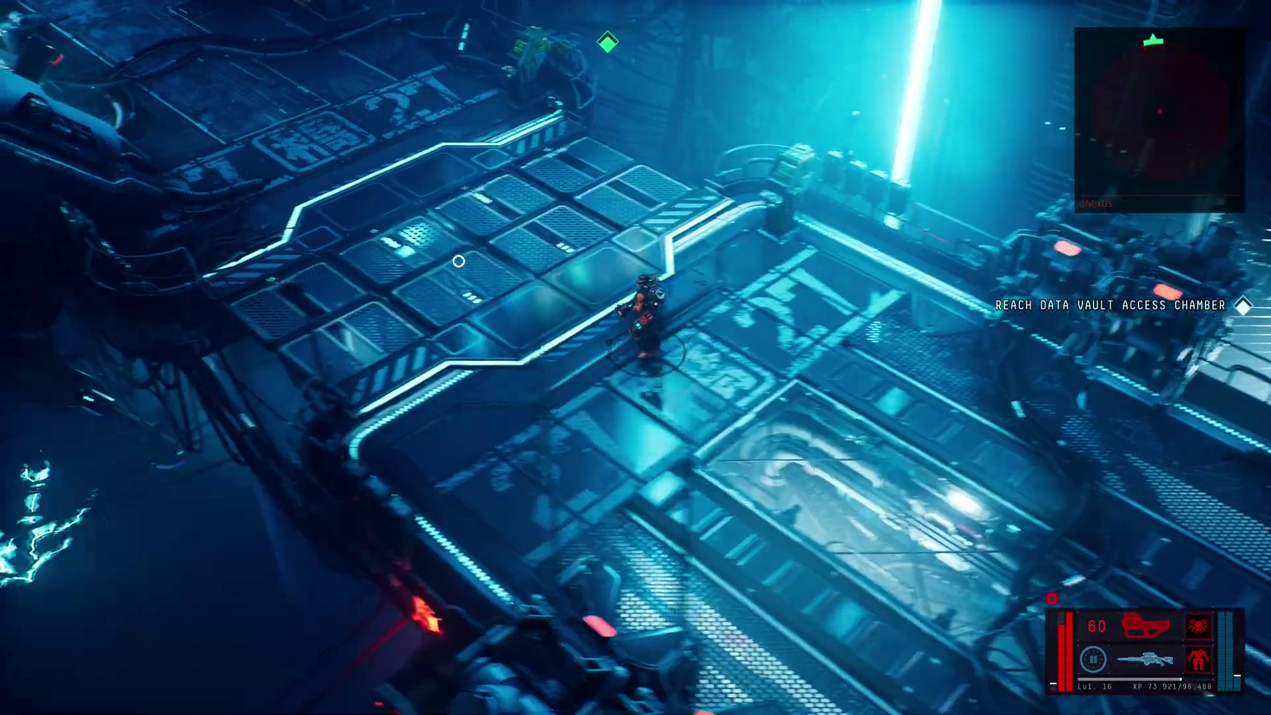
pyautogui.press('w')
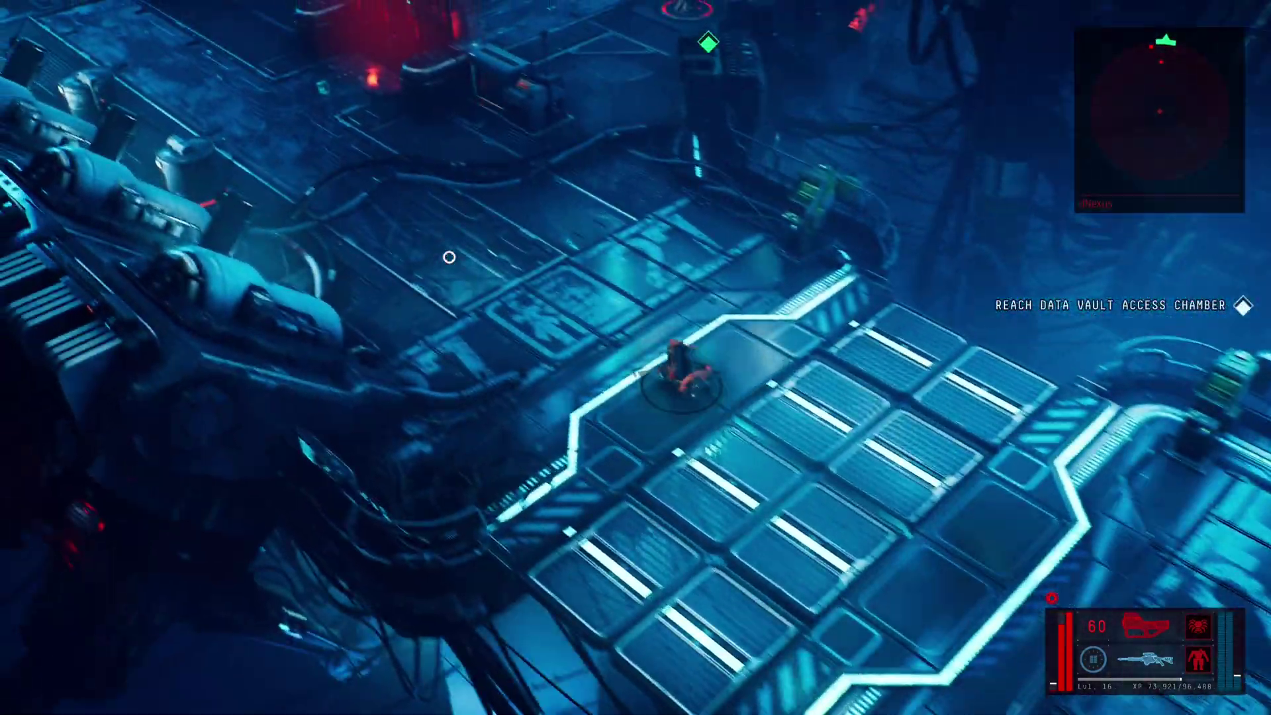
pyautogui.press('w')
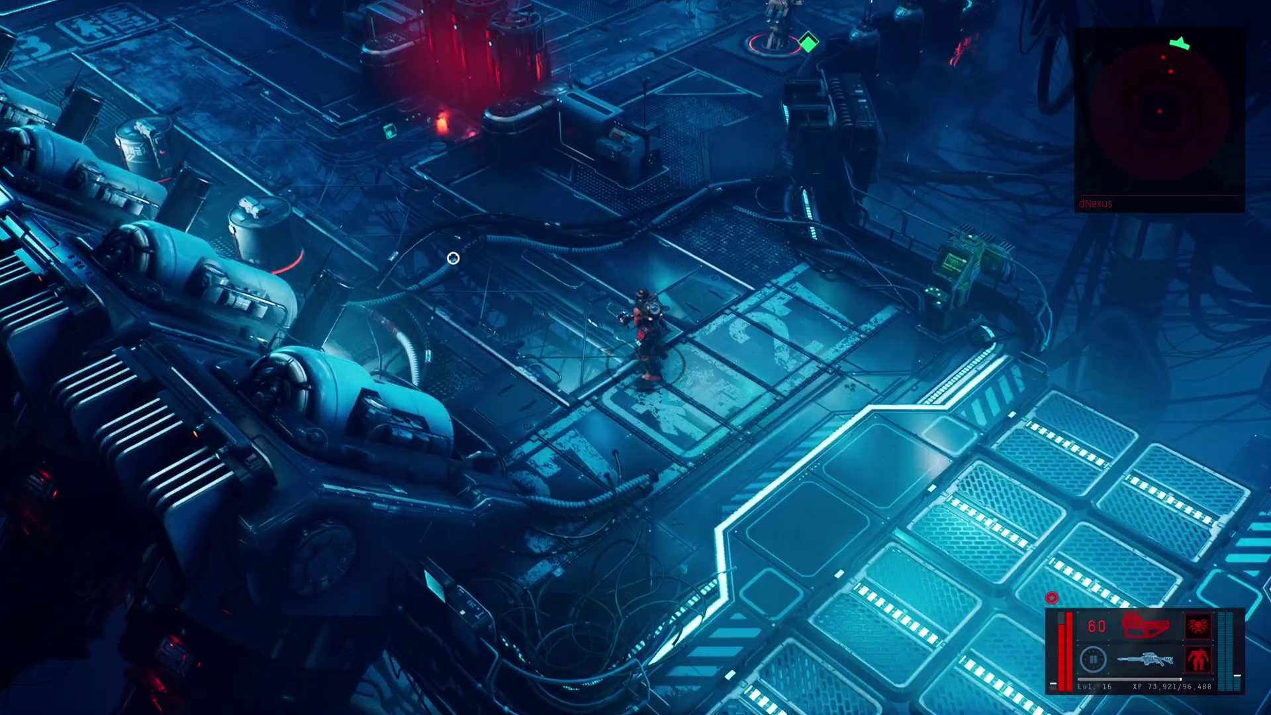
pyautogui.press('Escape')
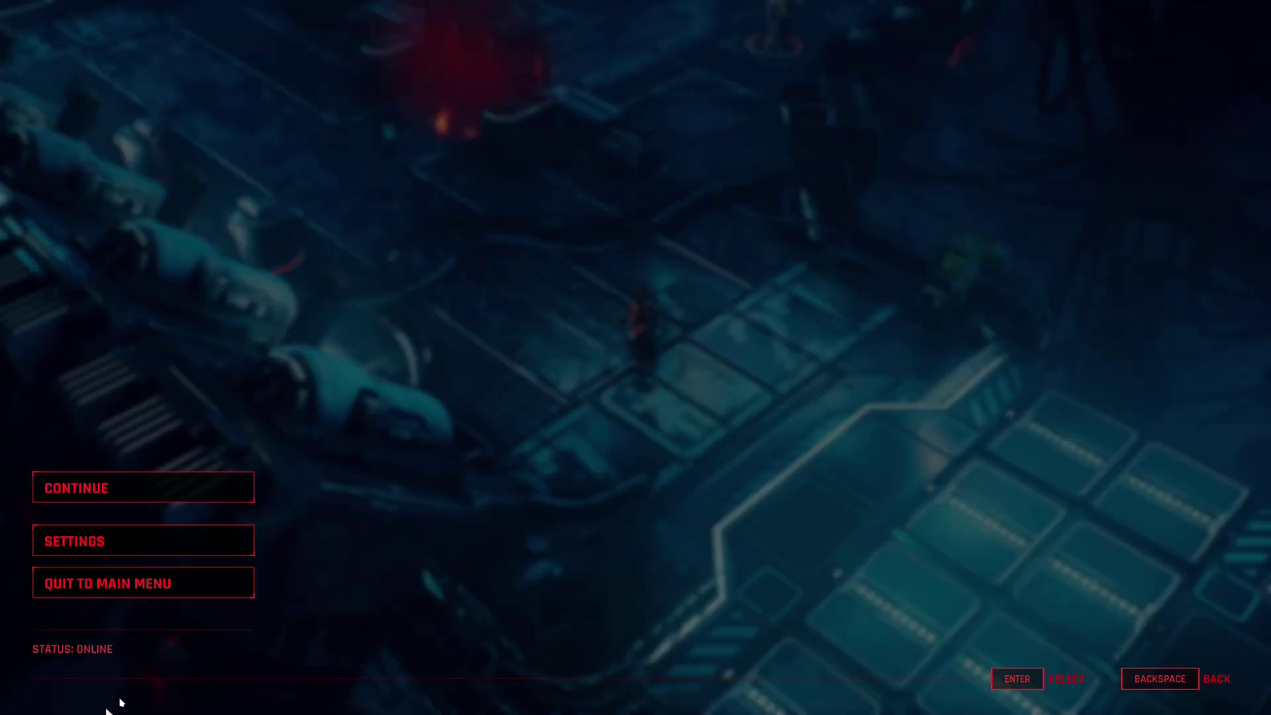